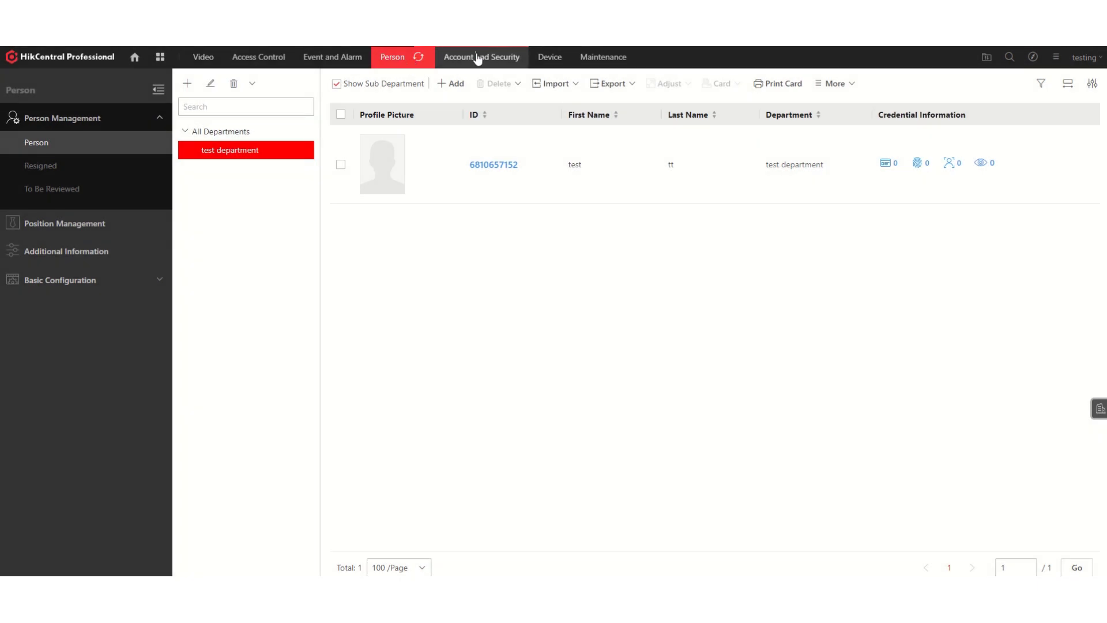
- Open the Roles list under Account and Security and start adding a new role
{"action": "left_click", "coordinate": [477, 61]}
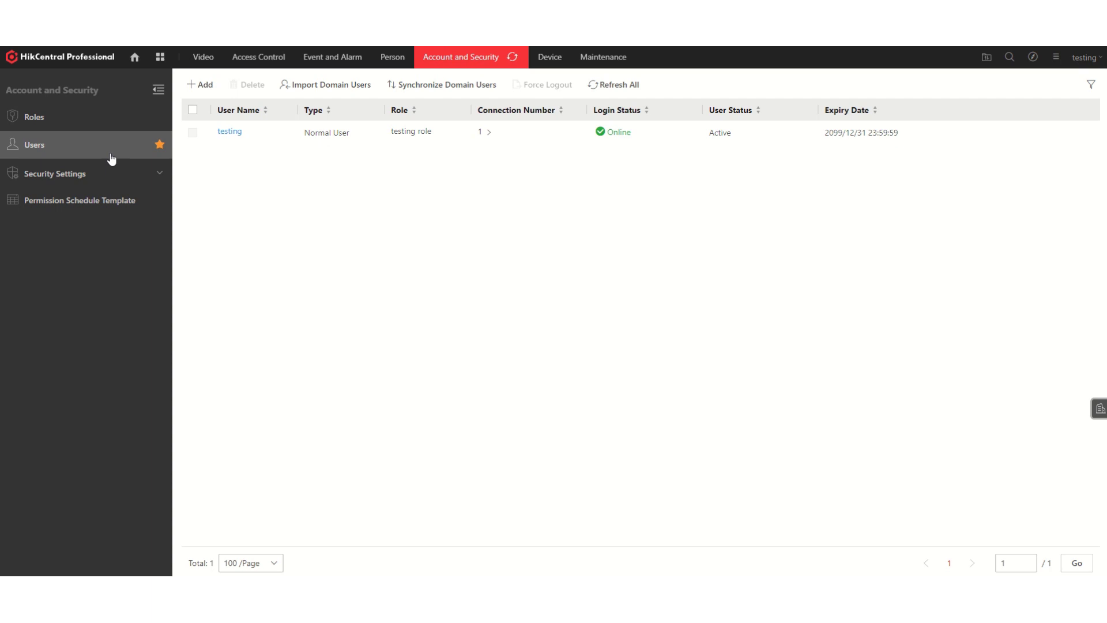
{"action": "left_click", "coordinate": [94, 127]}
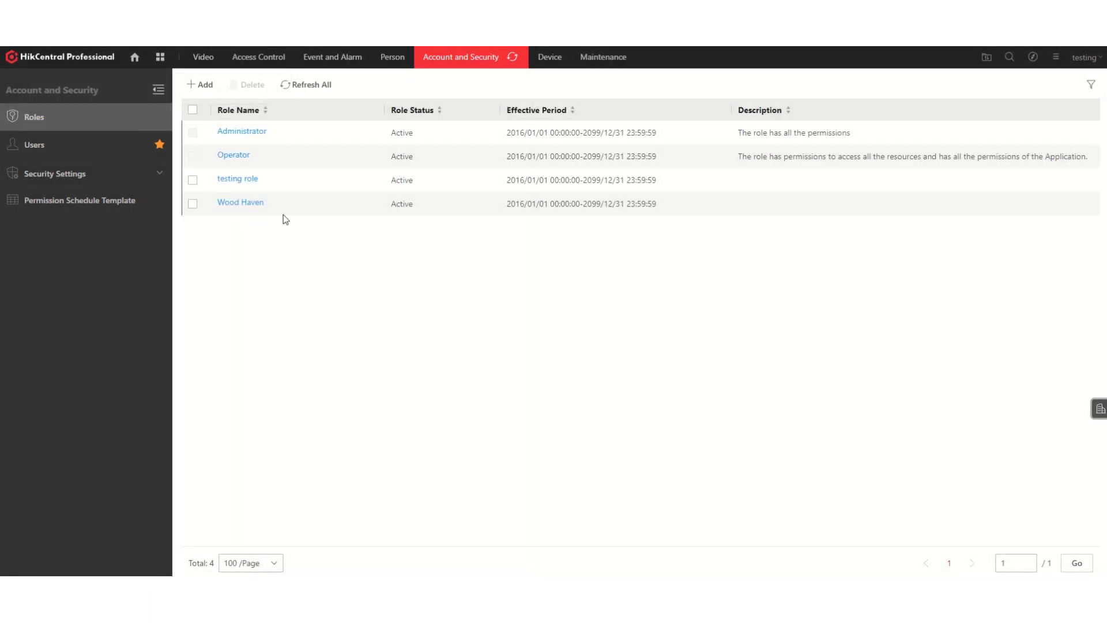
{"action": "left_click", "coordinate": [203, 87]}
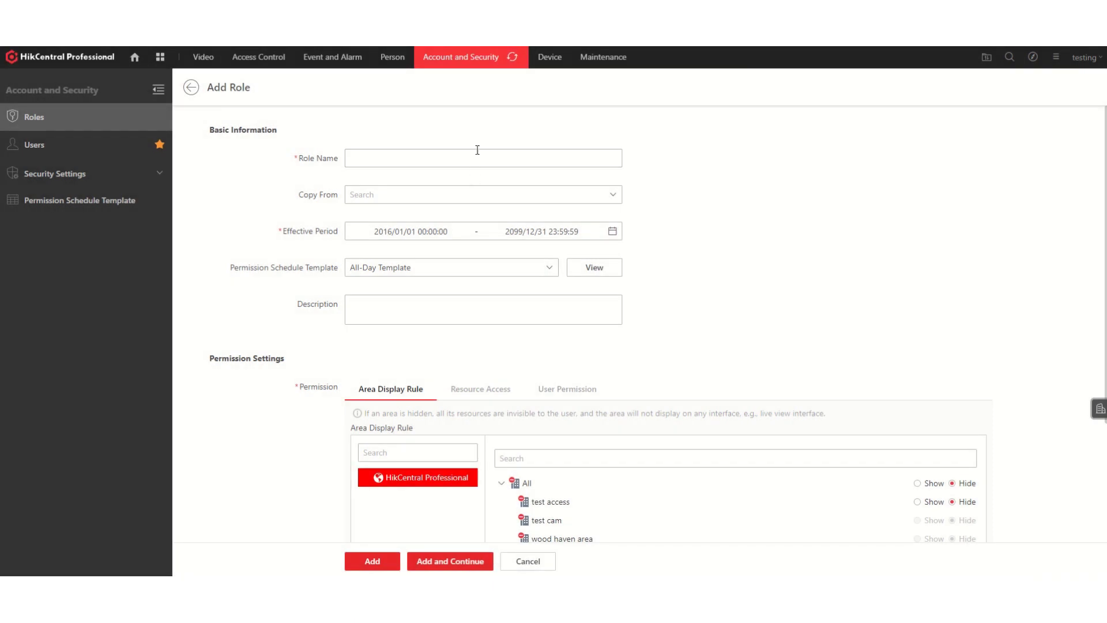
- Name the role 'ty role' and keep the All-Day Template permission schedule
{"action": "left_click", "coordinate": [487, 154]}
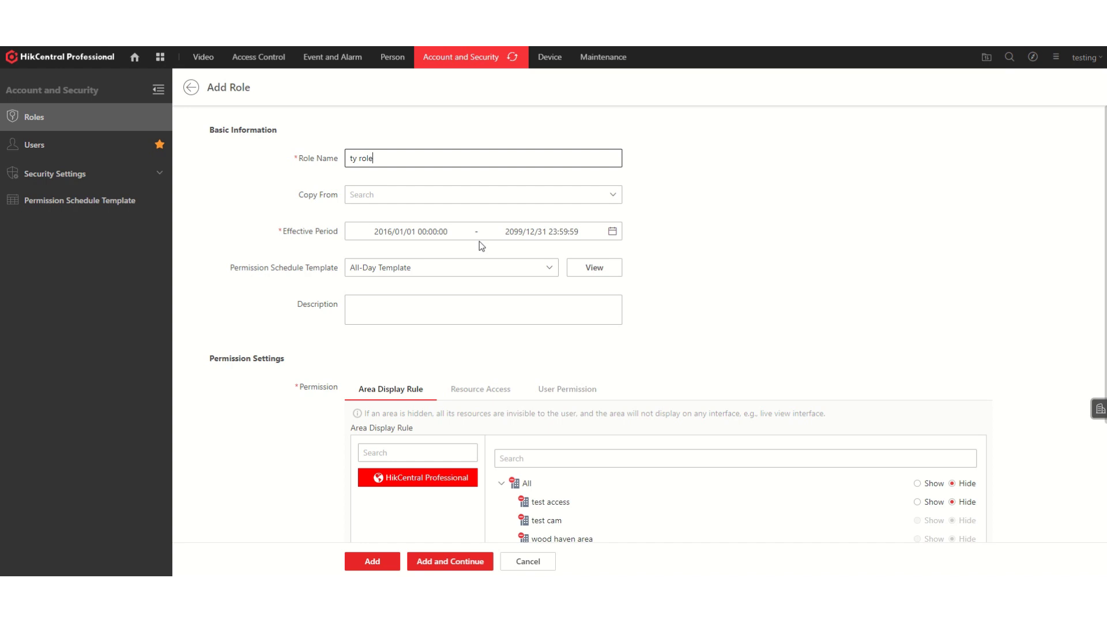
{"action": "left_click", "coordinate": [476, 272]}
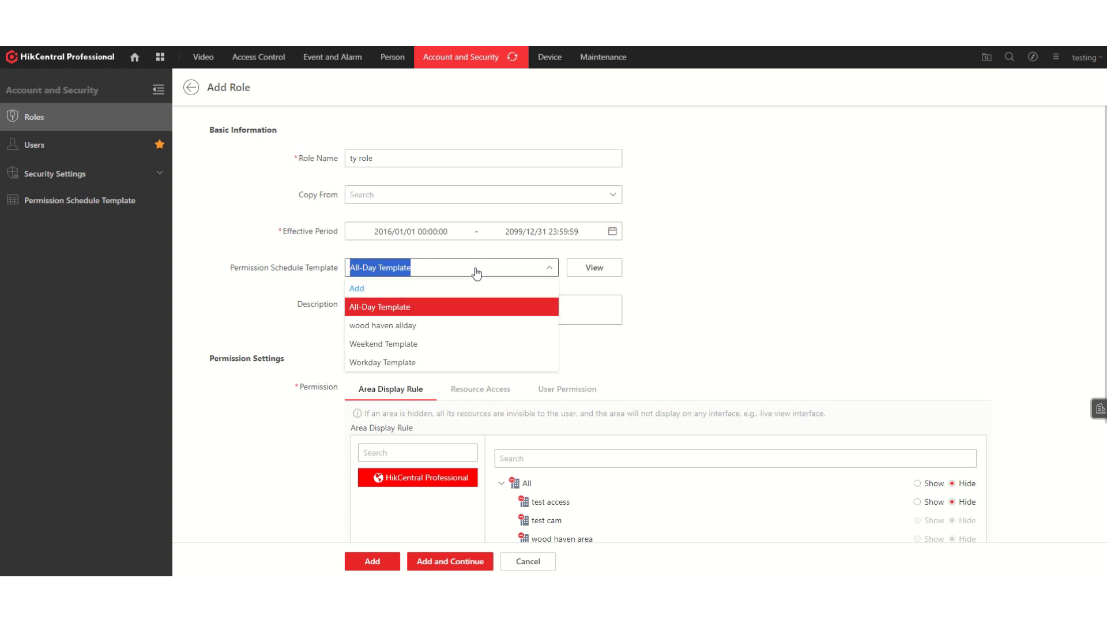
{"action": "left_click", "coordinate": [803, 293]}
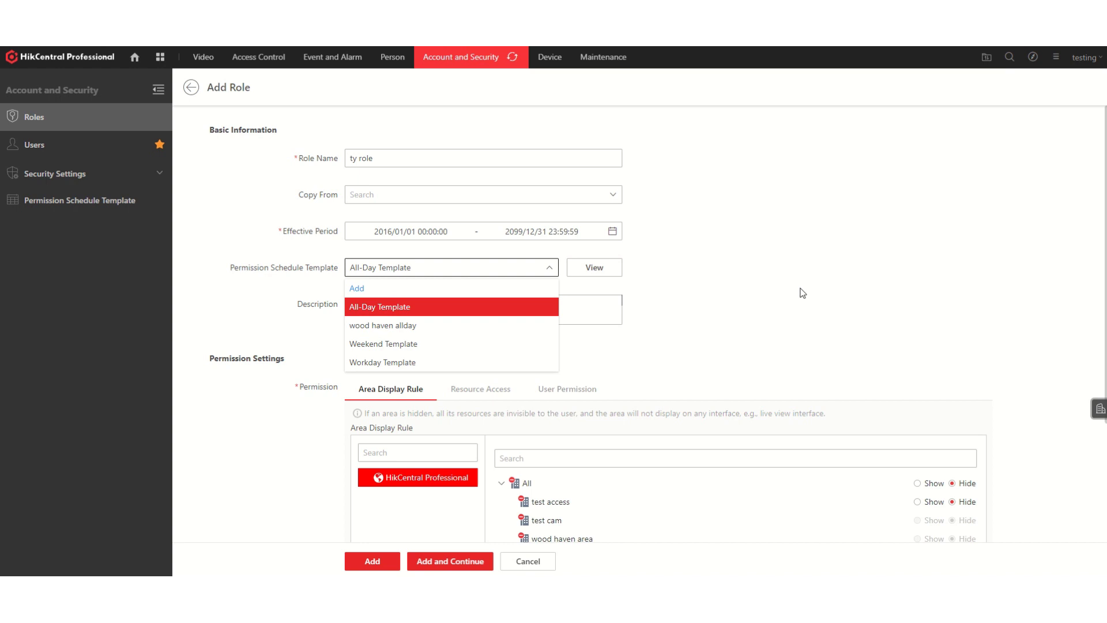
{"action": "left_click", "coordinate": [613, 309]}
{"action": "scroll", "coordinate": [717, 317], "scroll_direction": "down", "scroll_amount": 3}
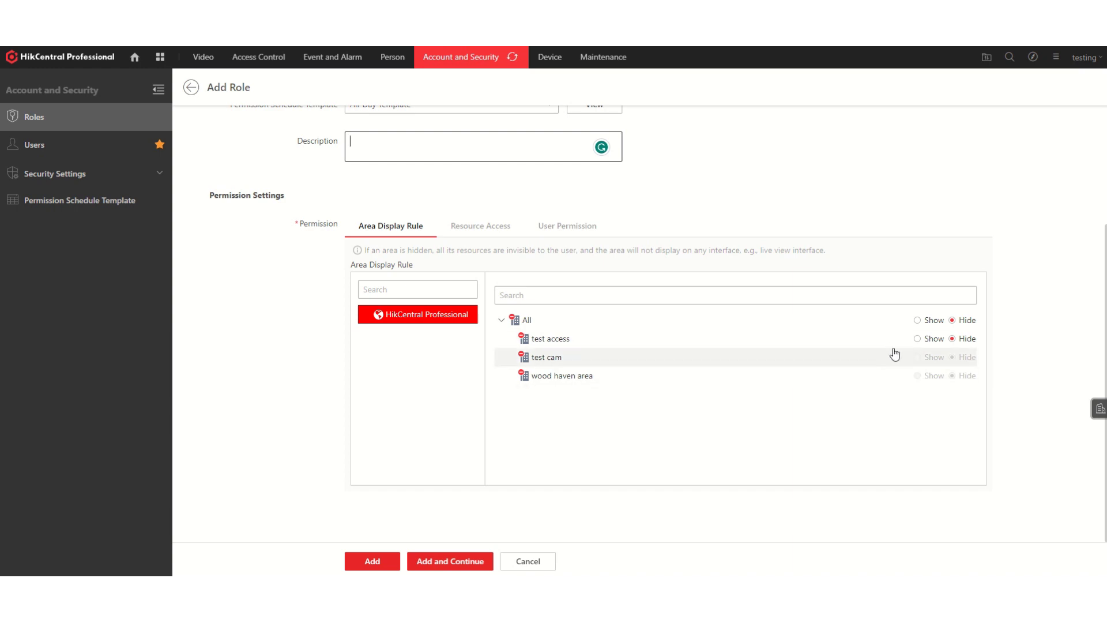
{"action": "left_click", "coordinate": [918, 340]}
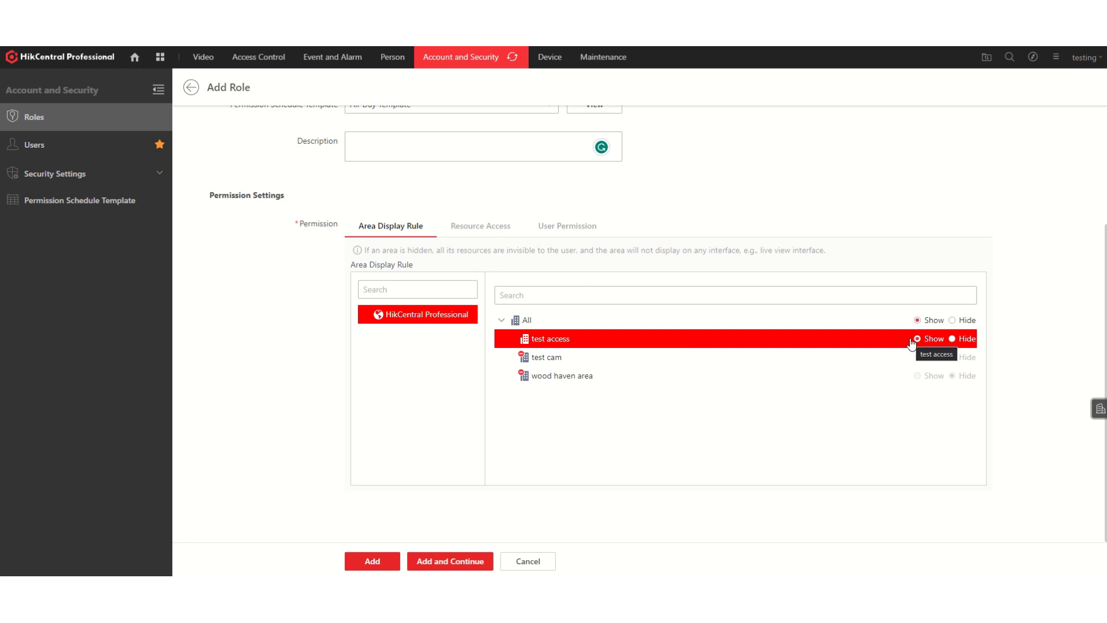
- On User Permission, expand Resource Permission and review Resource Monitoring, Lock Video and PTZ Control
{"action": "left_click", "coordinate": [564, 232]}
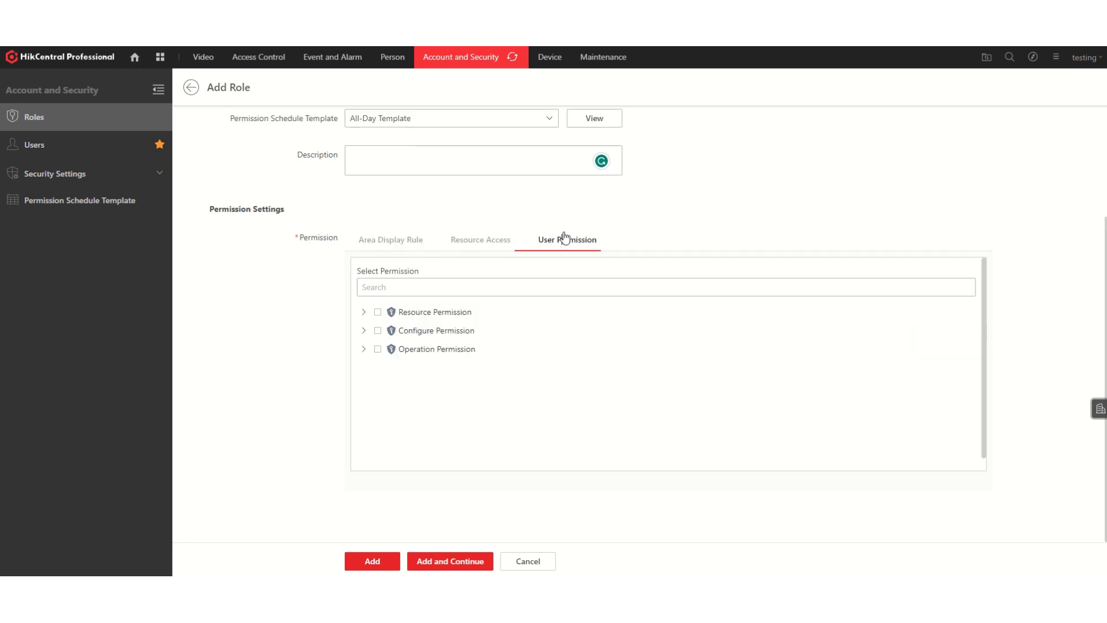
{"action": "left_click", "coordinate": [363, 312]}
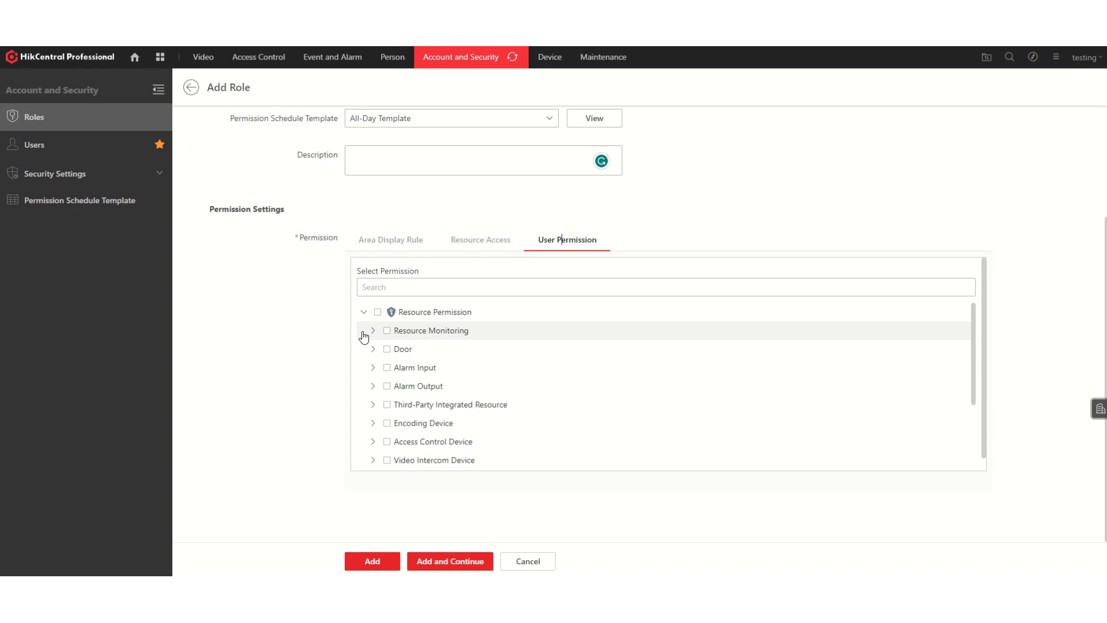
{"action": "left_click", "coordinate": [373, 331]}
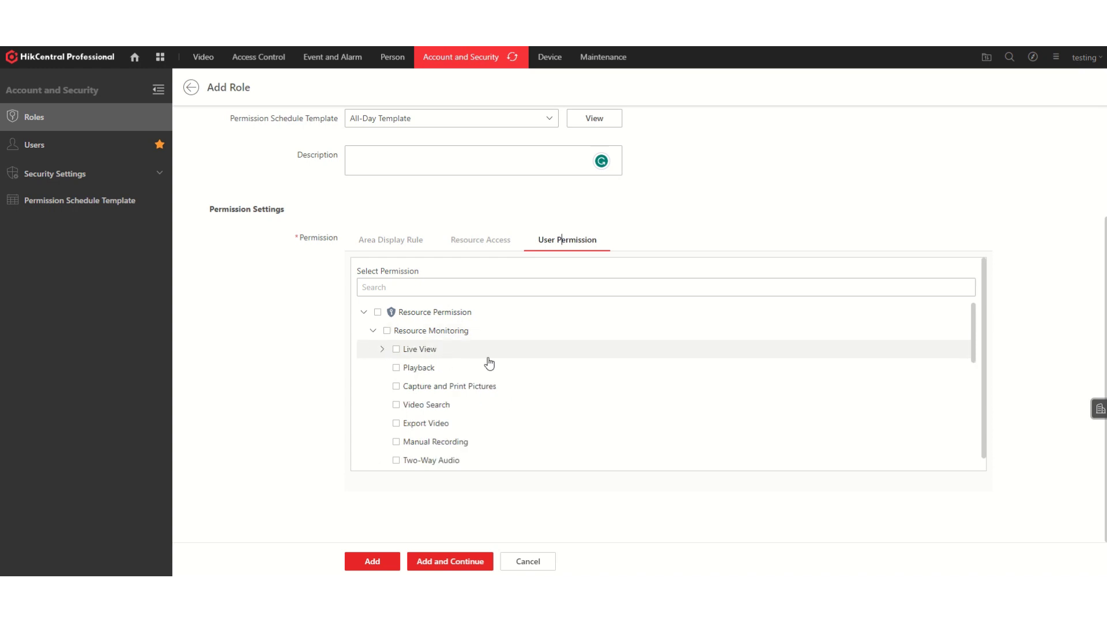
{"action": "scroll", "coordinate": [490, 358], "scroll_direction": "down", "scroll_amount": 1}
{"action": "scroll", "coordinate": [494, 359], "scroll_direction": "up", "scroll_amount": 1}
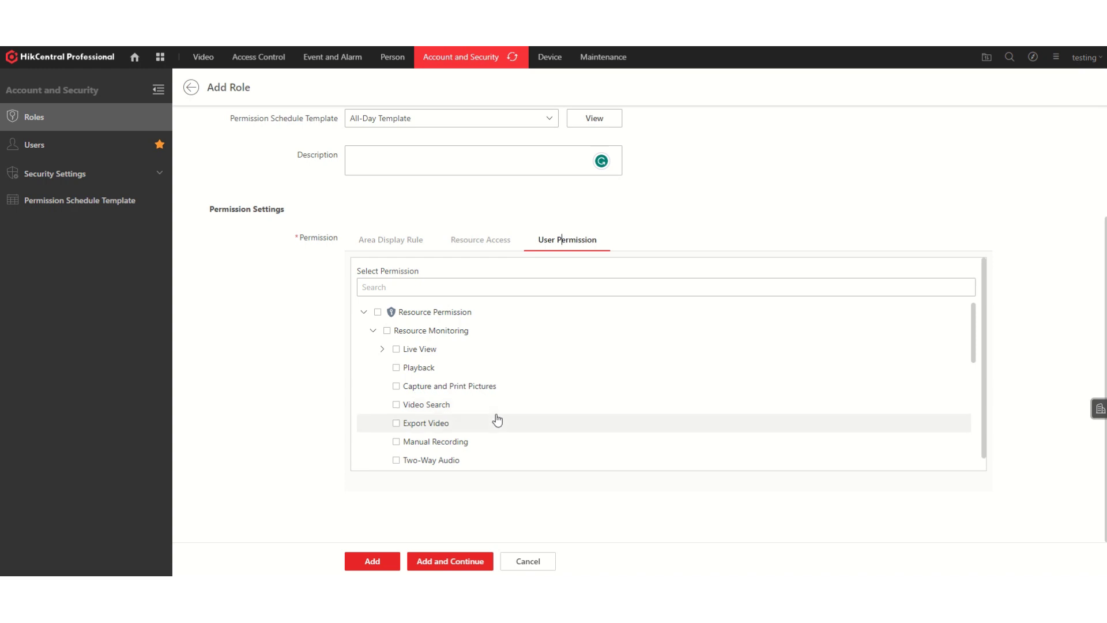
{"action": "scroll", "coordinate": [497, 419], "scroll_direction": "down", "scroll_amount": 1}
{"action": "scroll", "coordinate": [498, 420], "scroll_direction": "down", "scroll_amount": 1}
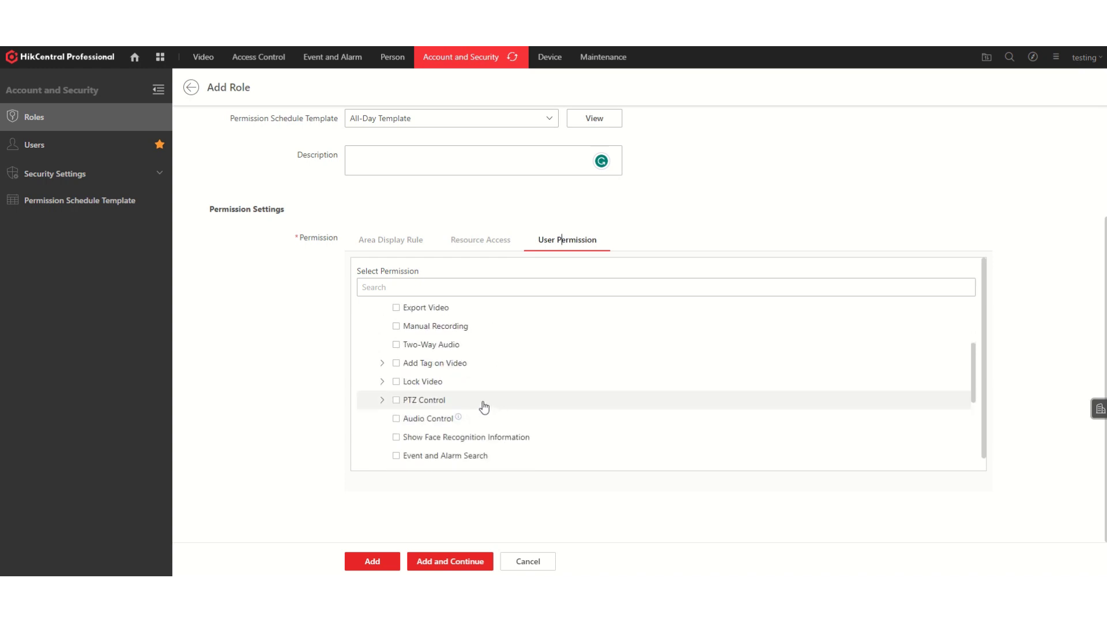
{"action": "left_click", "coordinate": [382, 382]}
{"action": "left_click", "coordinate": [383, 382]}
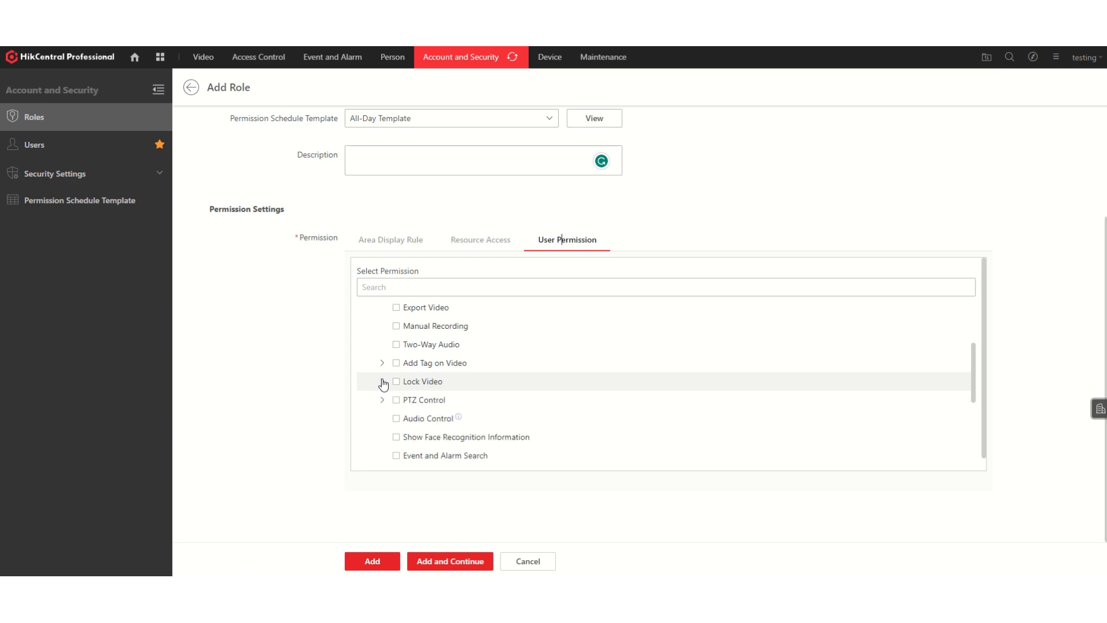
{"action": "scroll", "coordinate": [381, 363], "scroll_direction": "down", "scroll_amount": 1}
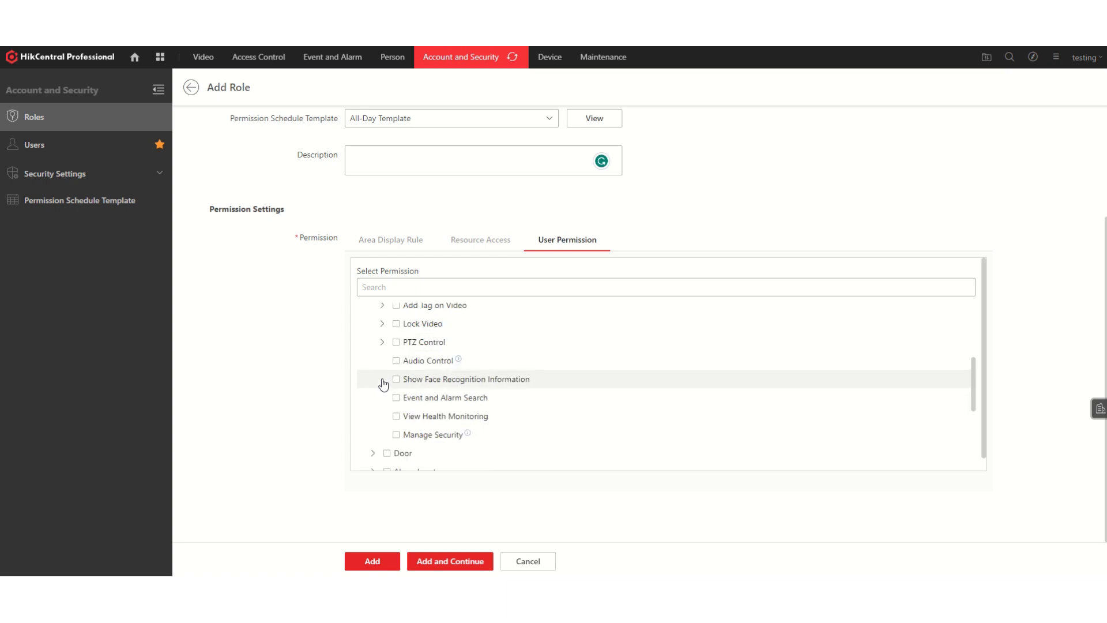
{"action": "left_click", "coordinate": [381, 344]}
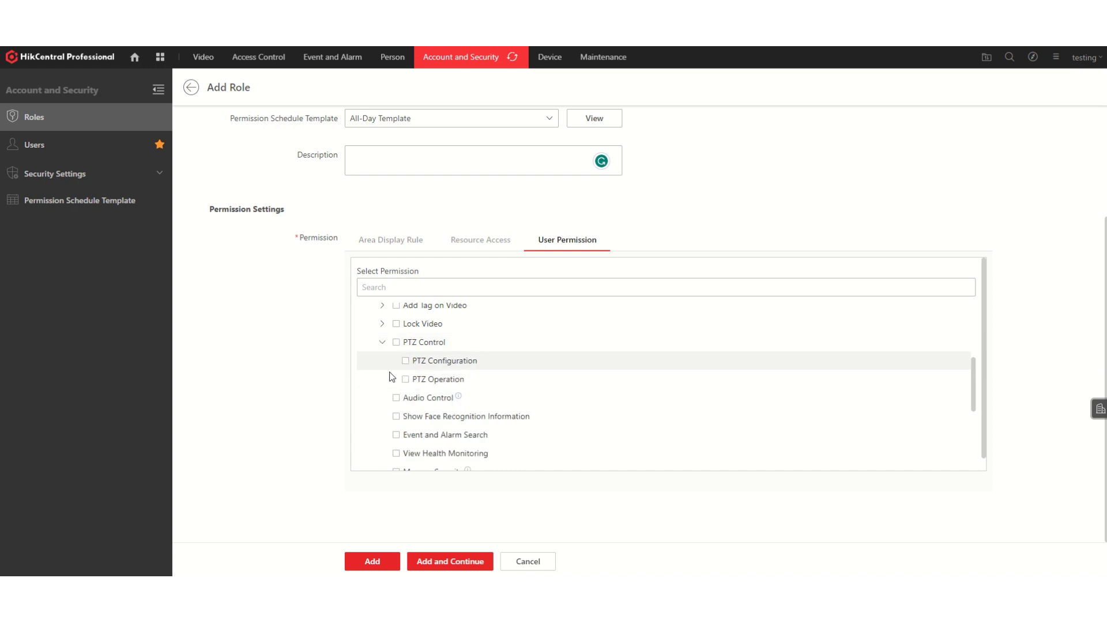
{"action": "scroll", "coordinate": [392, 382], "scroll_direction": "down", "scroll_amount": 1}
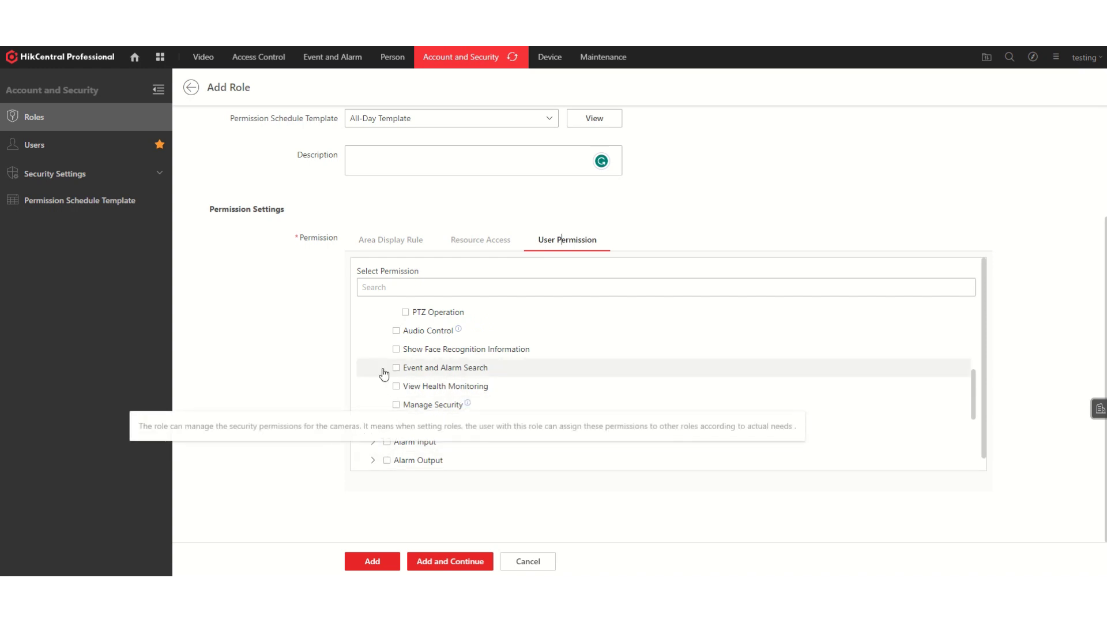
- Grant all Door permissions, including Control Door Status and Manage Security
{"action": "left_click", "coordinate": [374, 423]}
{"action": "scroll", "coordinate": [384, 369], "scroll_direction": "down", "scroll_amount": 2}
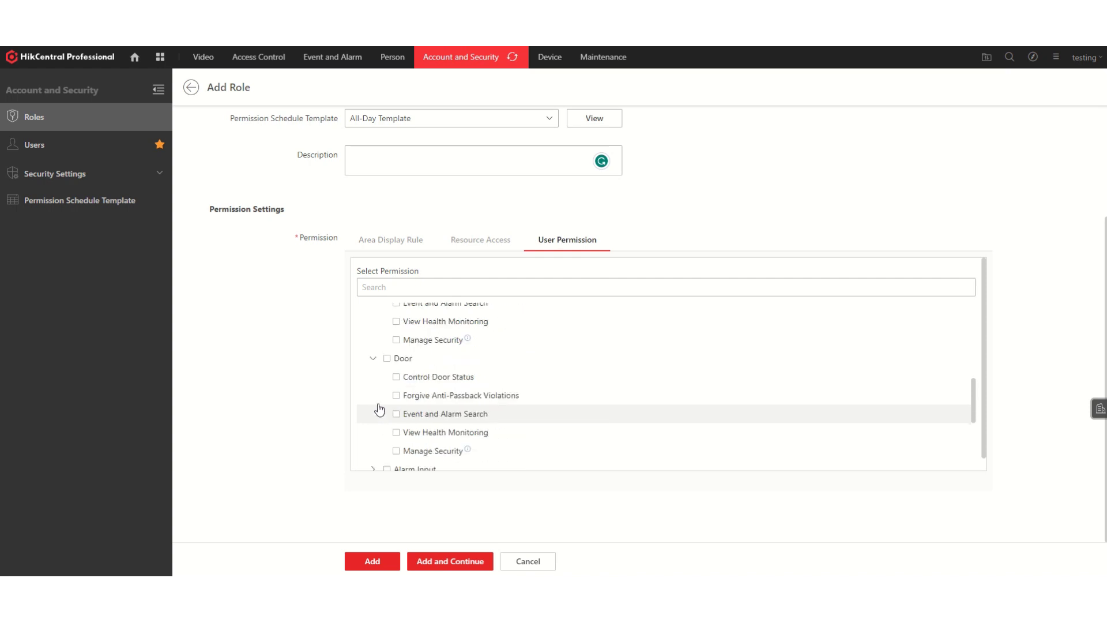
{"action": "left_click", "coordinate": [386, 359]}
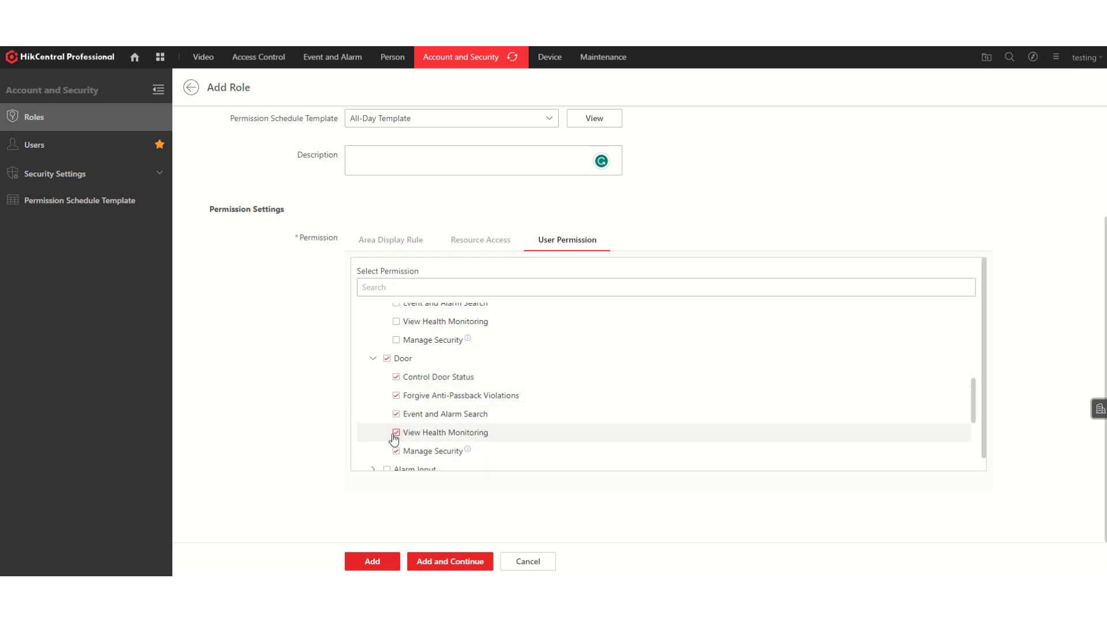
{"action": "scroll", "coordinate": [381, 423], "scroll_direction": "down", "scroll_amount": 2}
{"action": "scroll", "coordinate": [381, 424], "scroll_direction": "down", "scroll_amount": 1}
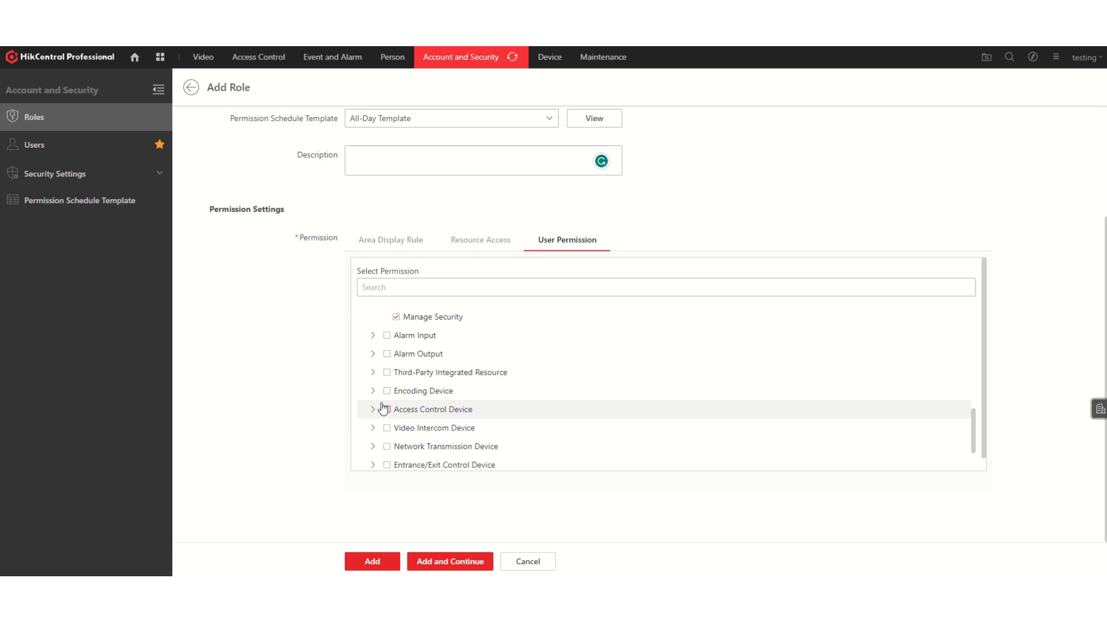
{"action": "scroll", "coordinate": [388, 408], "scroll_direction": "up", "scroll_amount": 10}
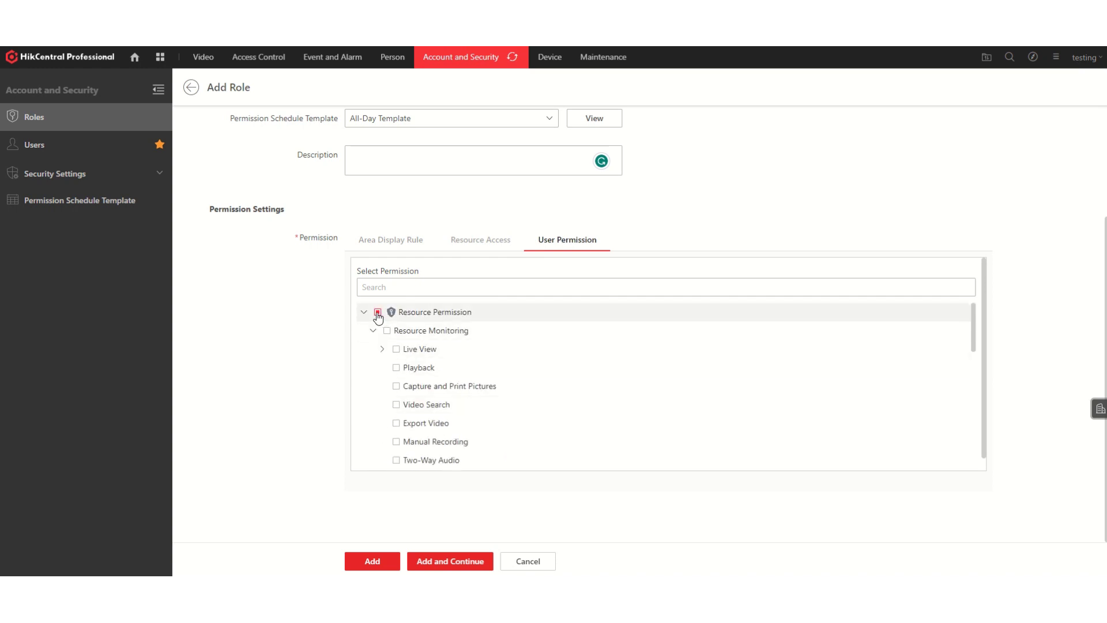
- Grant every Resource Permission, leaving Playback as Not Restricted
{"action": "left_click", "coordinate": [378, 313]}
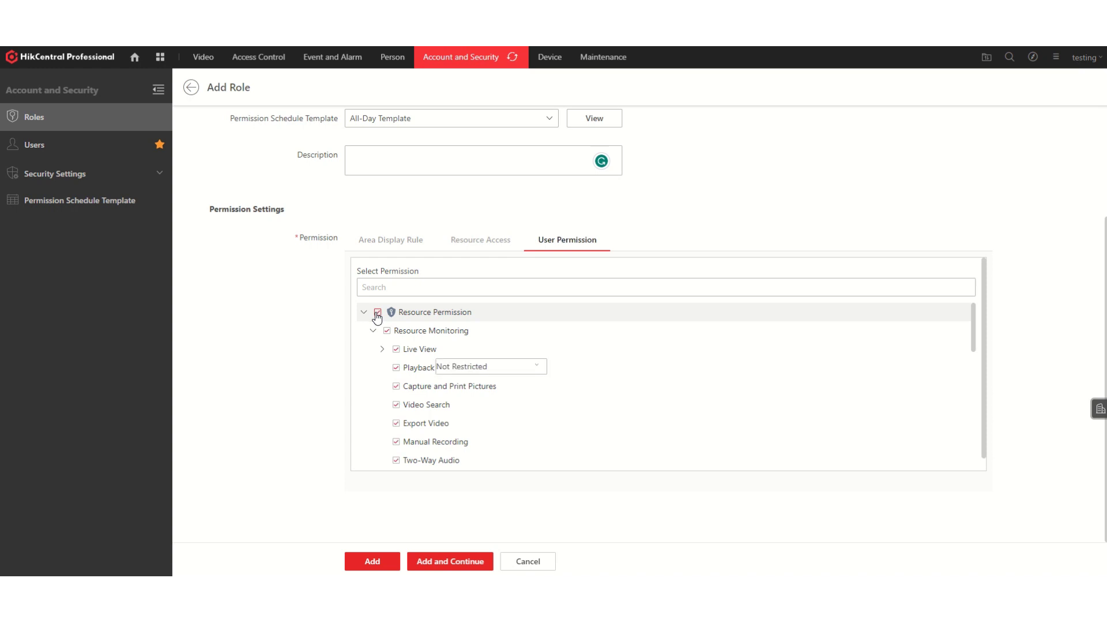
{"action": "scroll", "coordinate": [371, 403], "scroll_direction": "down", "scroll_amount": 3}
{"action": "scroll", "coordinate": [434, 400], "scroll_direction": "up", "scroll_amount": 3}
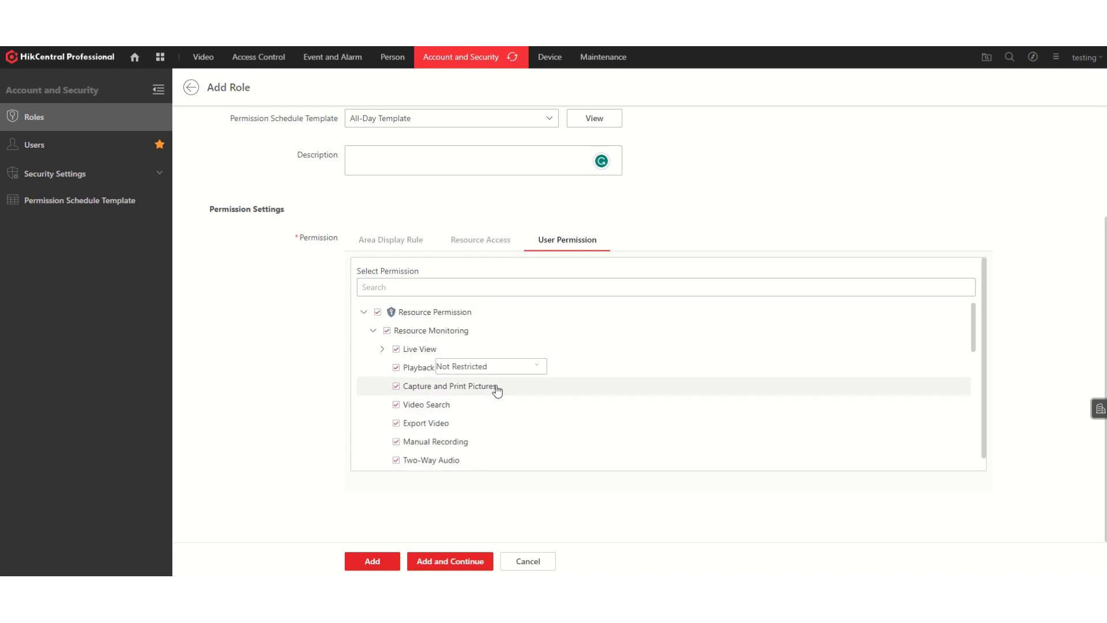
{"action": "left_click", "coordinate": [513, 366]}
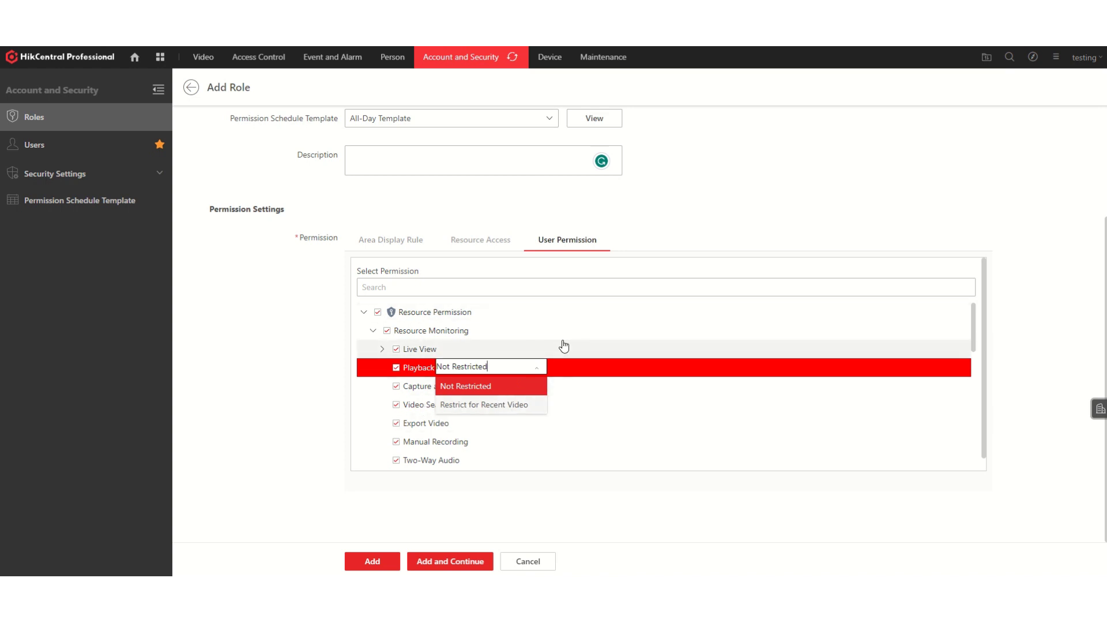
{"action": "left_click", "coordinate": [591, 390]}
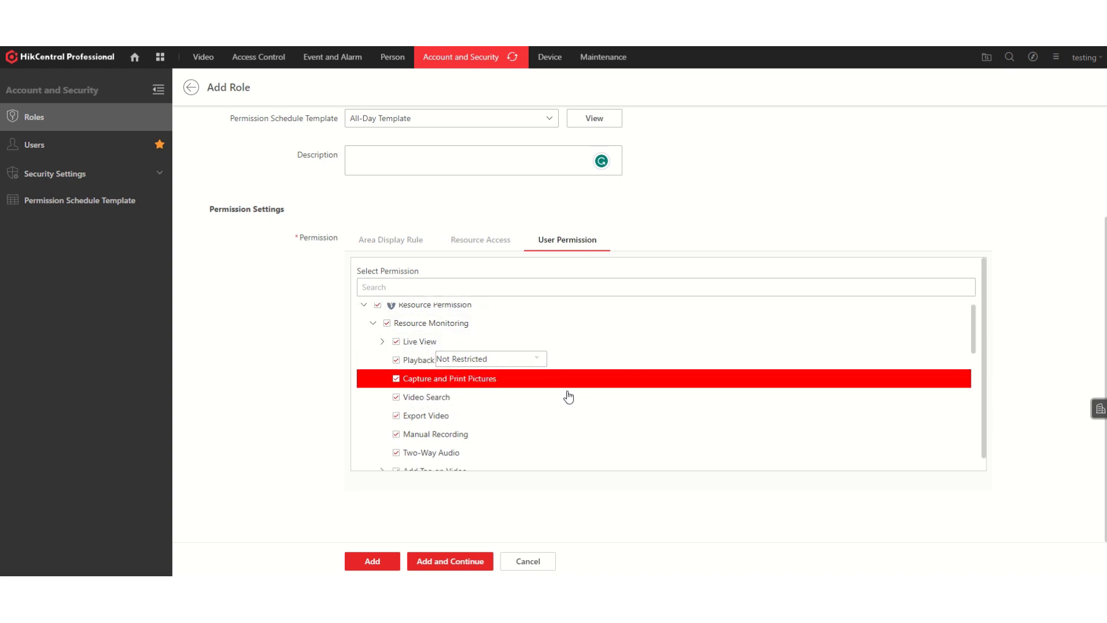
{"action": "scroll", "coordinate": [569, 396], "scroll_direction": "down", "scroll_amount": 10}
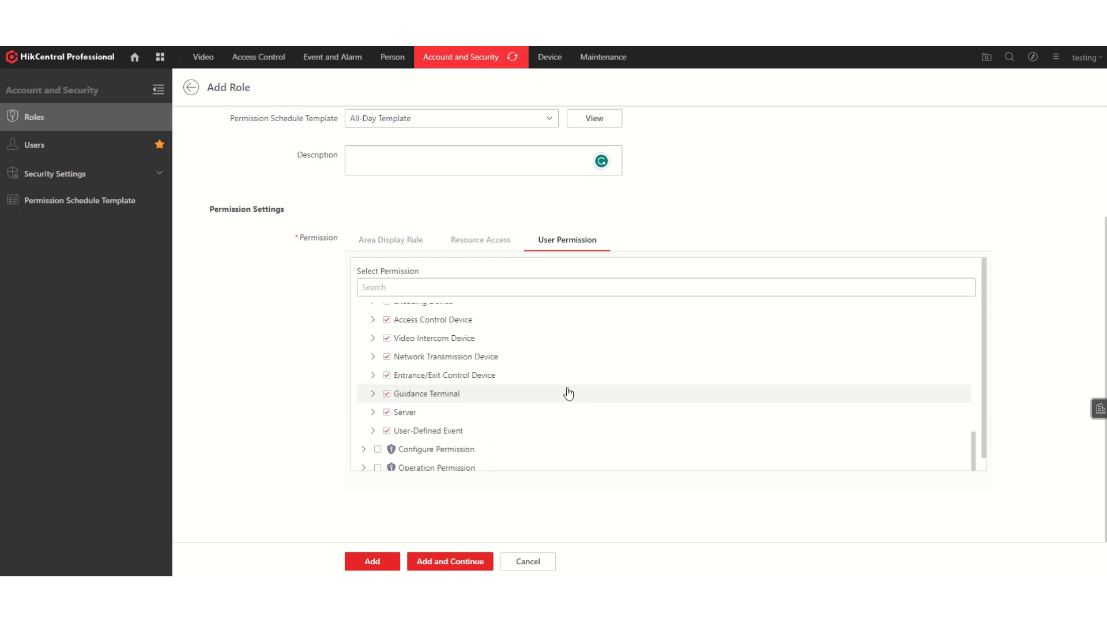
{"action": "scroll", "coordinate": [569, 393], "scroll_direction": "down", "scroll_amount": 1}
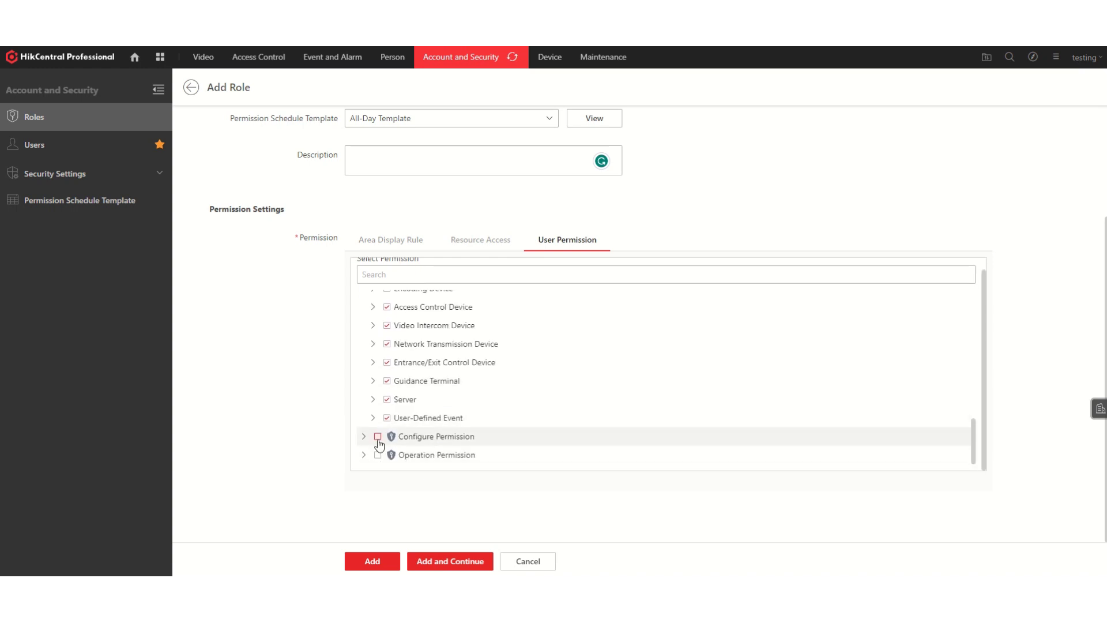
{"action": "scroll", "coordinate": [383, 403], "scroll_direction": "up", "scroll_amount": 5}
{"action": "scroll", "coordinate": [384, 409], "scroll_direction": "down", "scroll_amount": 5}
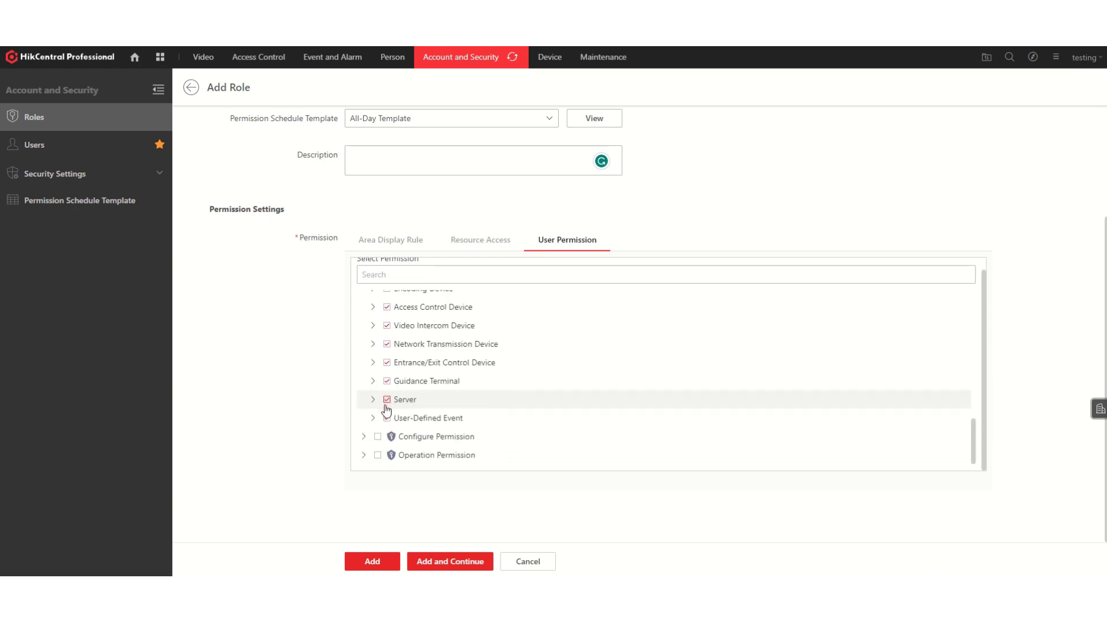
{"action": "scroll", "coordinate": [394, 404], "scroll_direction": "up", "scroll_amount": 10}
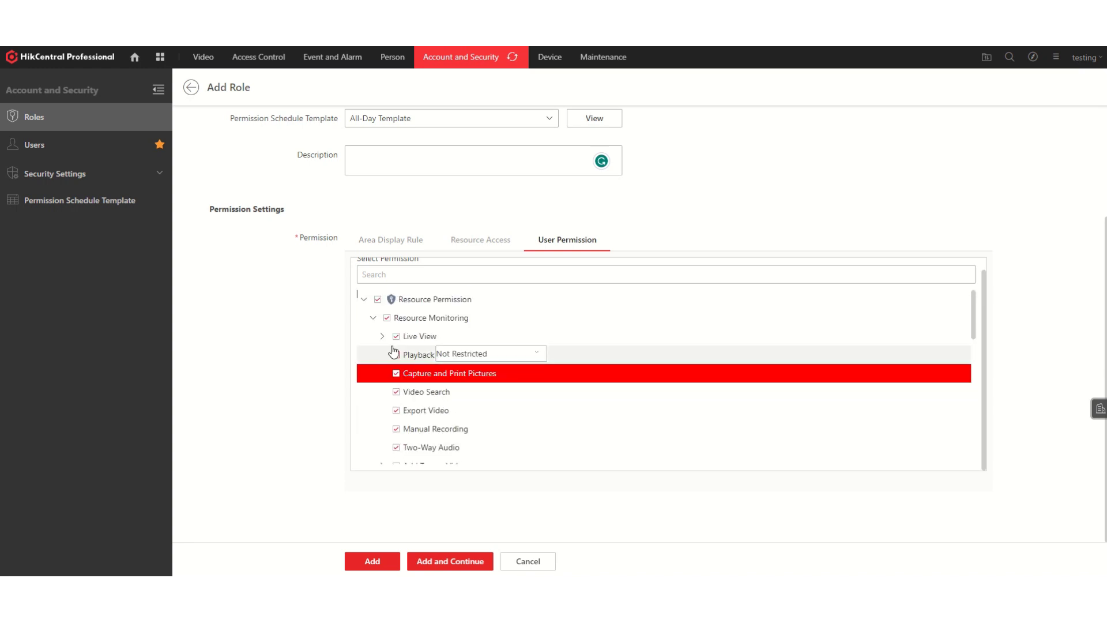
{"action": "left_click", "coordinate": [364, 300]}
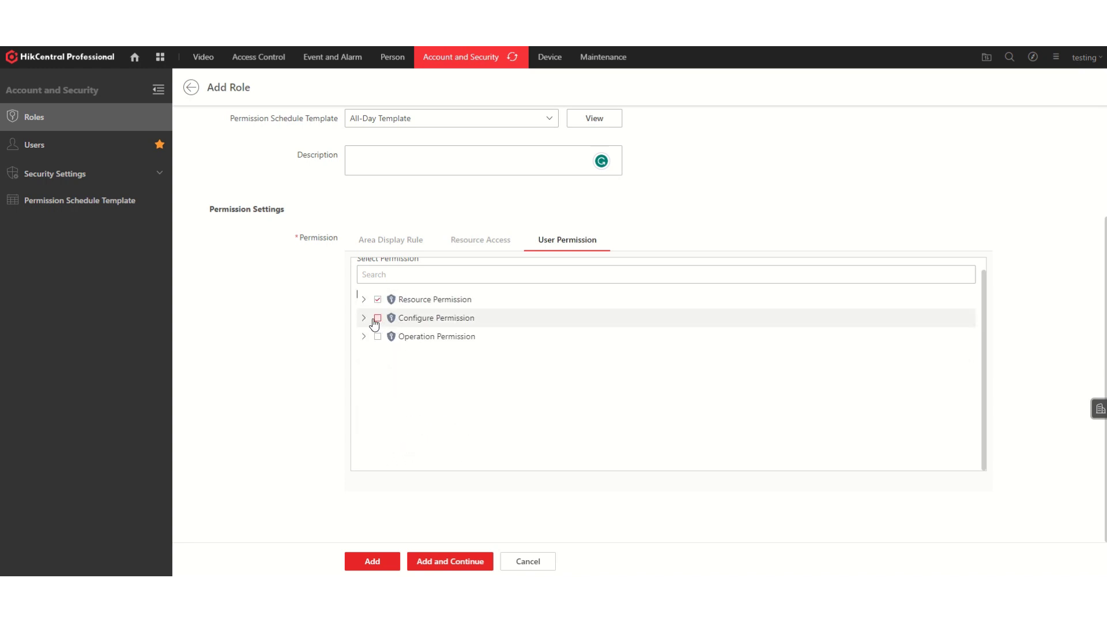
- Review the Configure Permission items, including Attendance and Video Intercom
{"action": "left_click", "coordinate": [364, 318]}
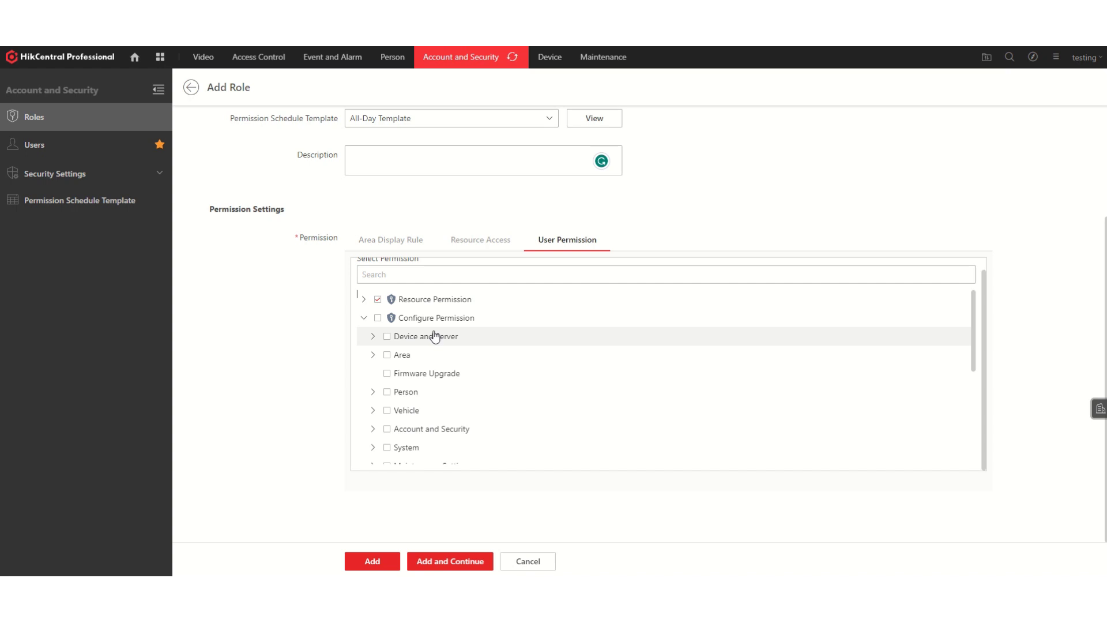
{"action": "scroll", "coordinate": [496, 401], "scroll_direction": "down", "scroll_amount": 1}
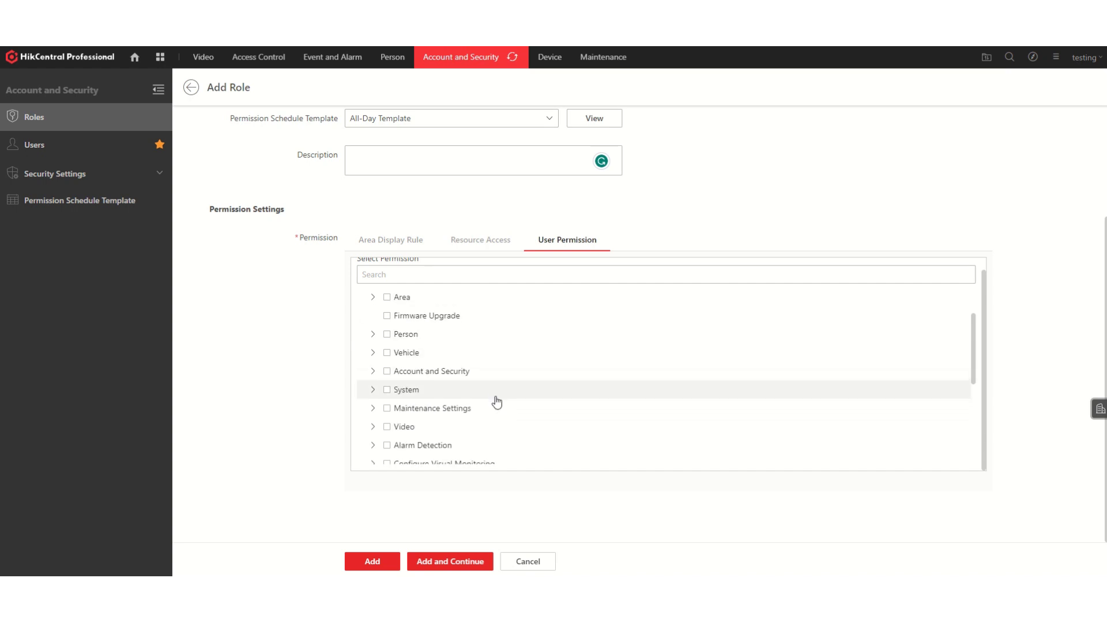
{"action": "scroll", "coordinate": [497, 401], "scroll_direction": "down", "scroll_amount": 3}
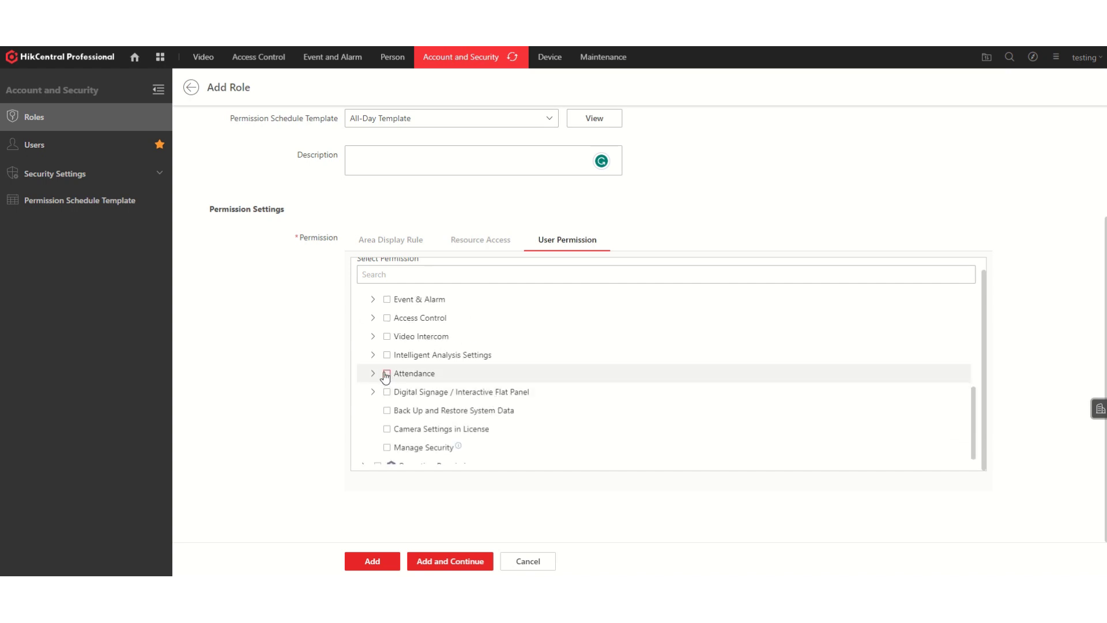
{"action": "left_click", "coordinate": [373, 374]}
{"action": "left_click", "coordinate": [373, 373]}
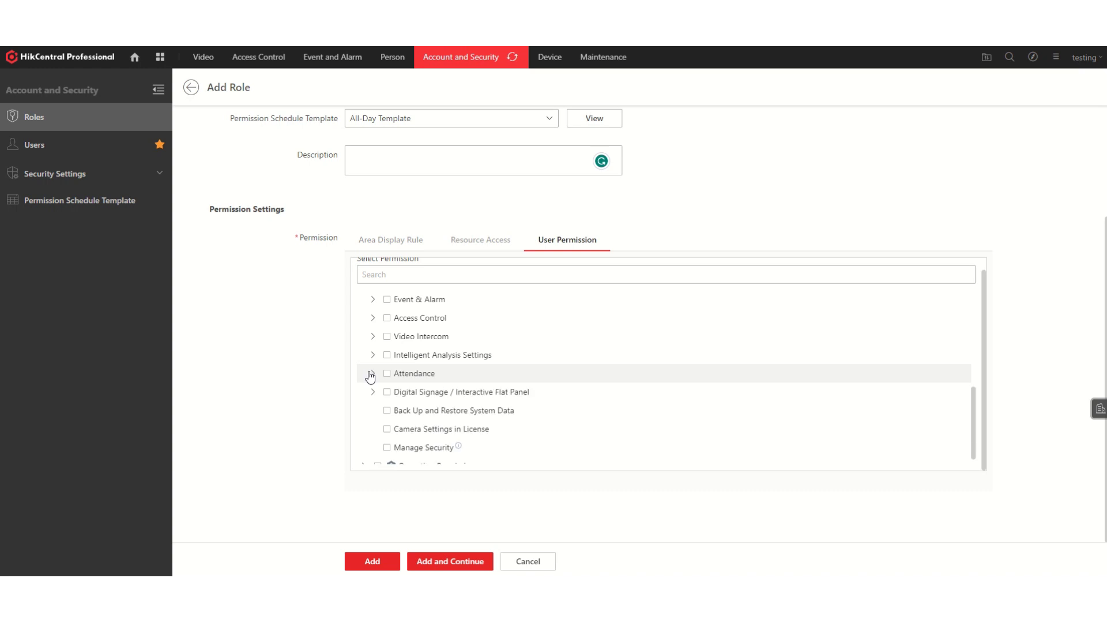
{"action": "left_click", "coordinate": [372, 336]}
{"action": "left_click", "coordinate": [373, 337]}
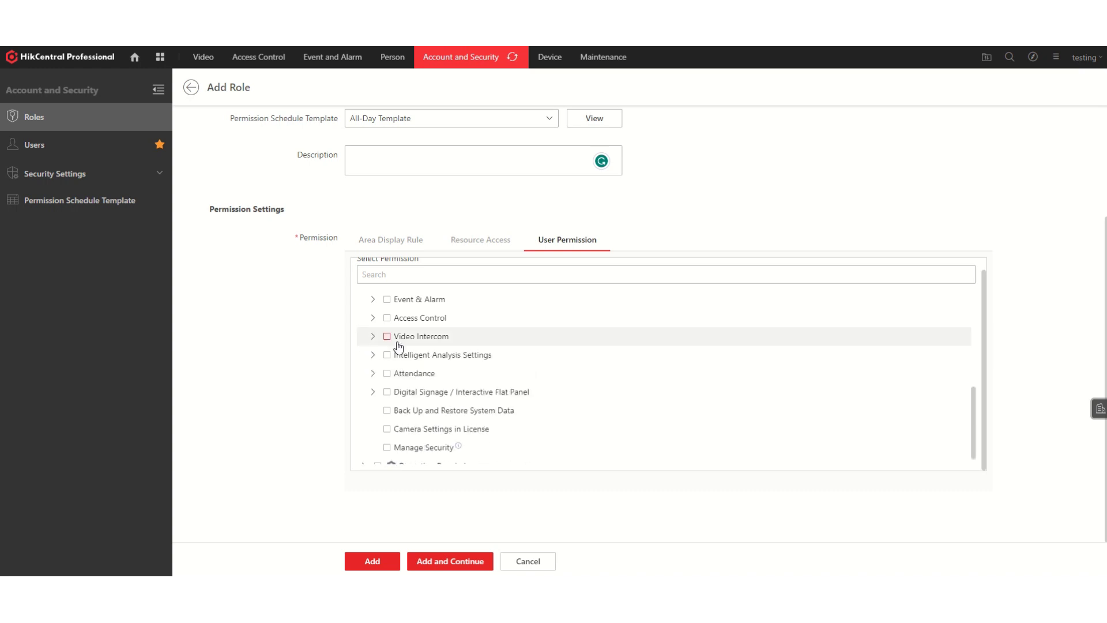
{"action": "scroll", "coordinate": [404, 346], "scroll_direction": "up", "scroll_amount": 5}
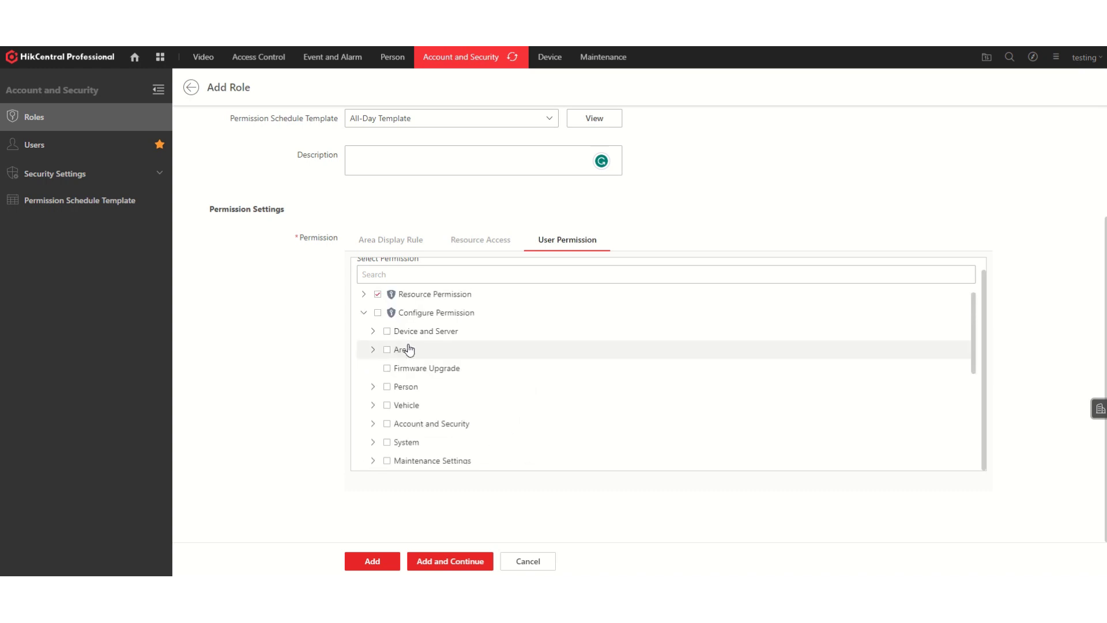
{"action": "left_click", "coordinate": [363, 318]}
- Grant every Configure Permission and every Operation Permission to the role
{"action": "left_click", "coordinate": [377, 318]}
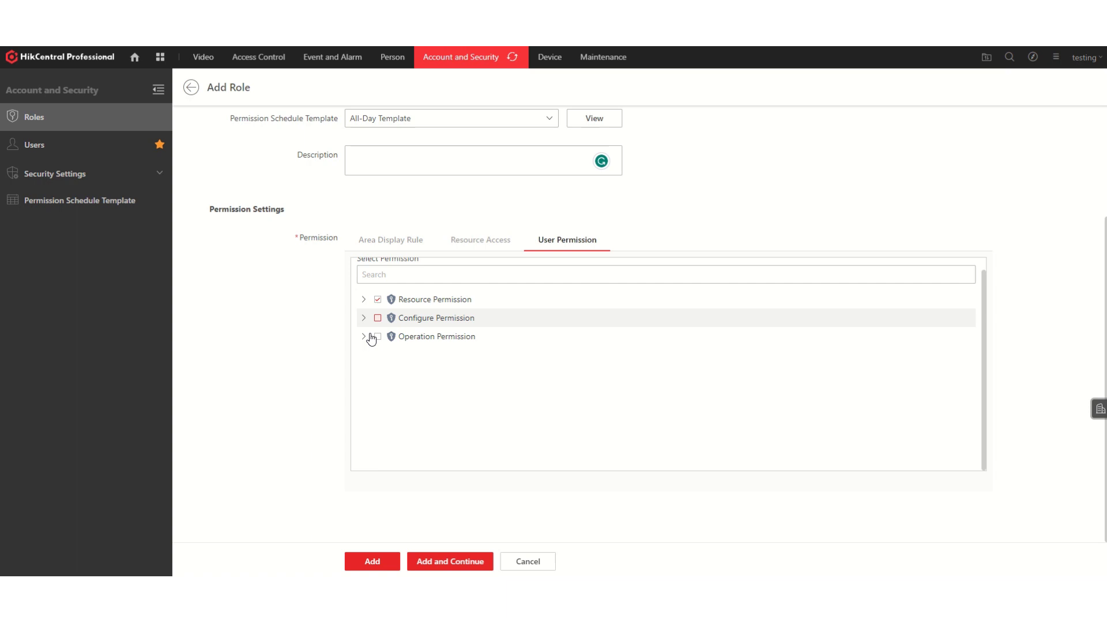
{"action": "left_click", "coordinate": [378, 337]}
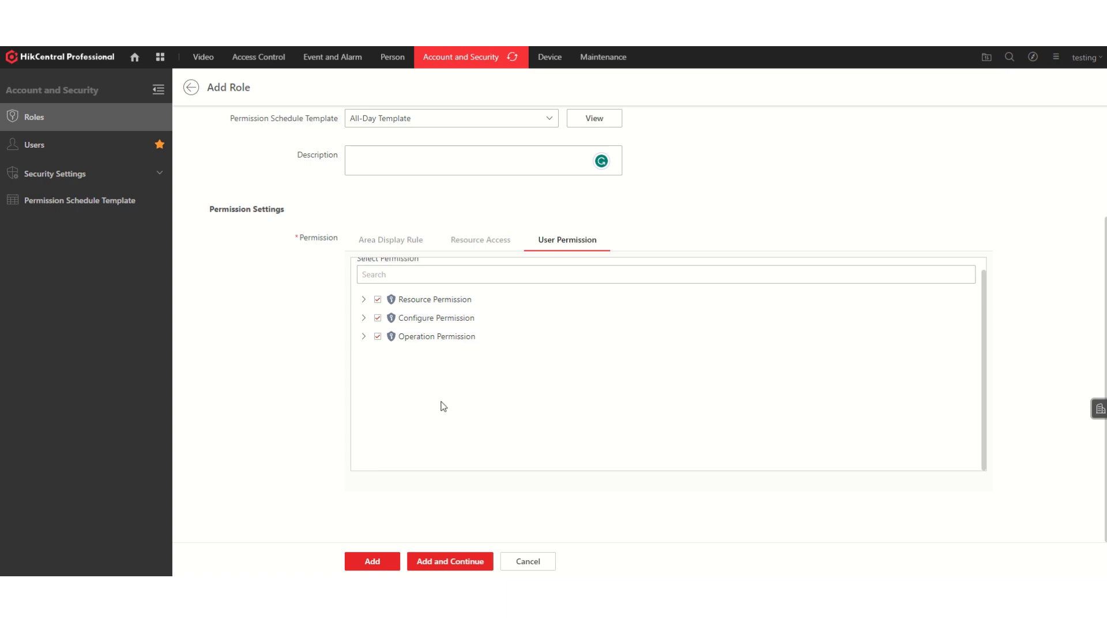
{"action": "scroll", "coordinate": [327, 376], "scroll_direction": "up", "scroll_amount": 3}
{"action": "scroll", "coordinate": [330, 375], "scroll_direction": "down", "scroll_amount": 3}
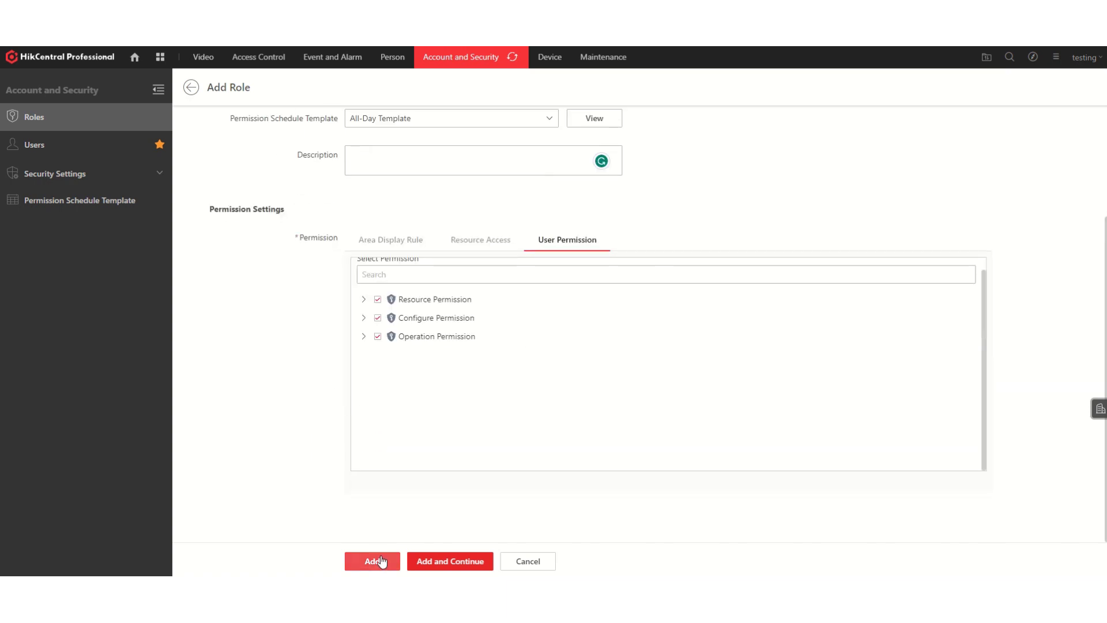
- Try saving the role and accept the configuration-permission and area-access warnings
{"action": "left_click", "coordinate": [374, 560]}
{"action": "left_click", "coordinate": [556, 366]}
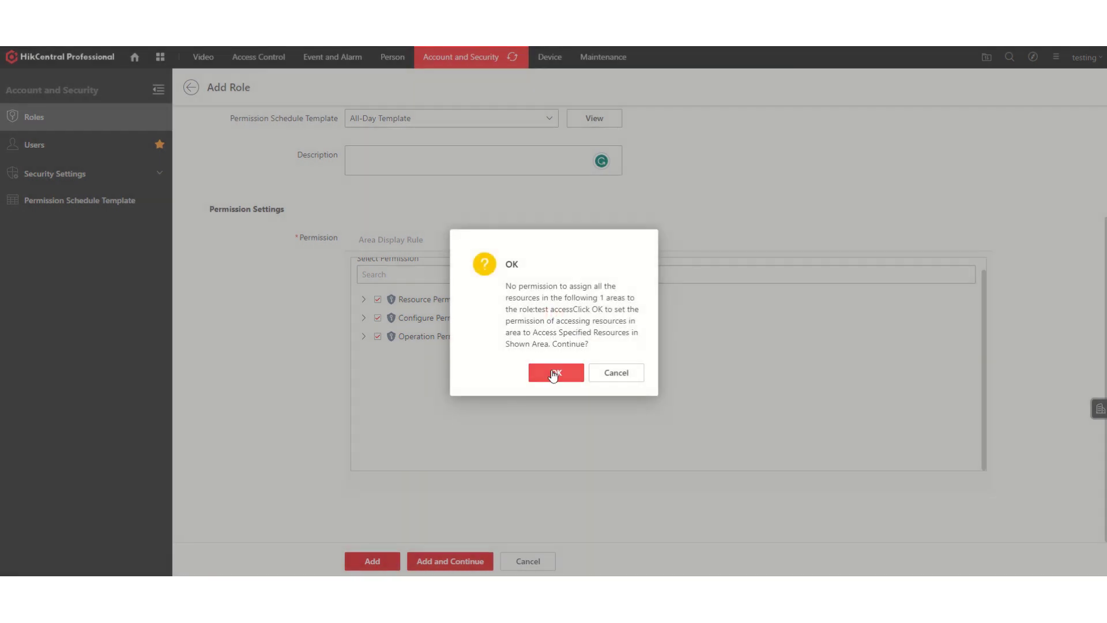
{"action": "left_click", "coordinate": [553, 373]}
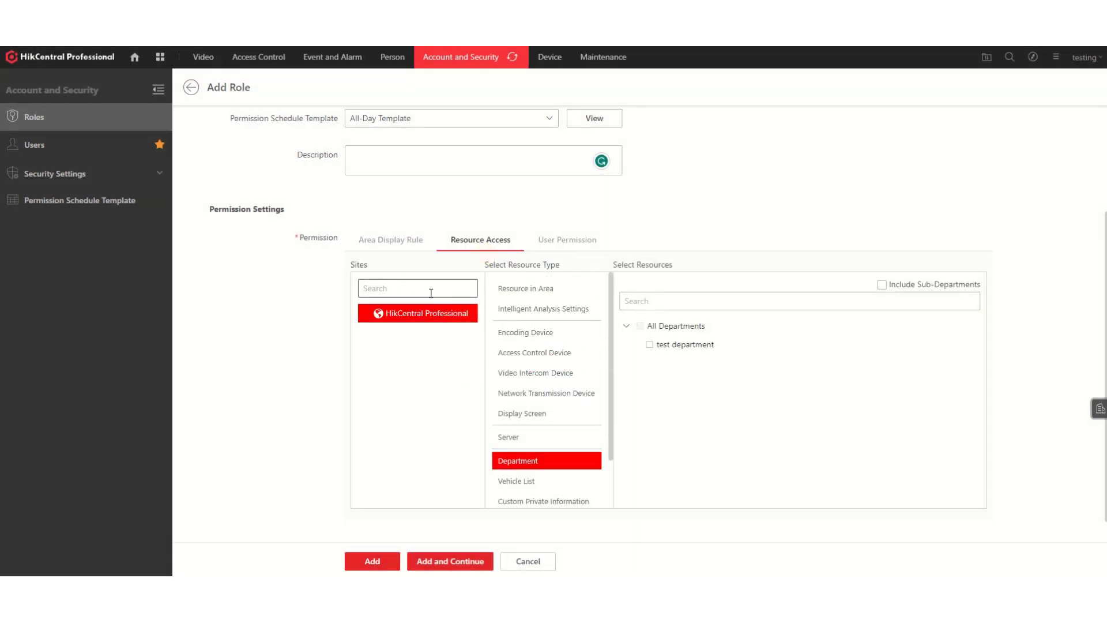
- Give the role access to test department and save ty role
{"action": "scroll", "coordinate": [430, 293], "scroll_direction": "up", "scroll_amount": 3}
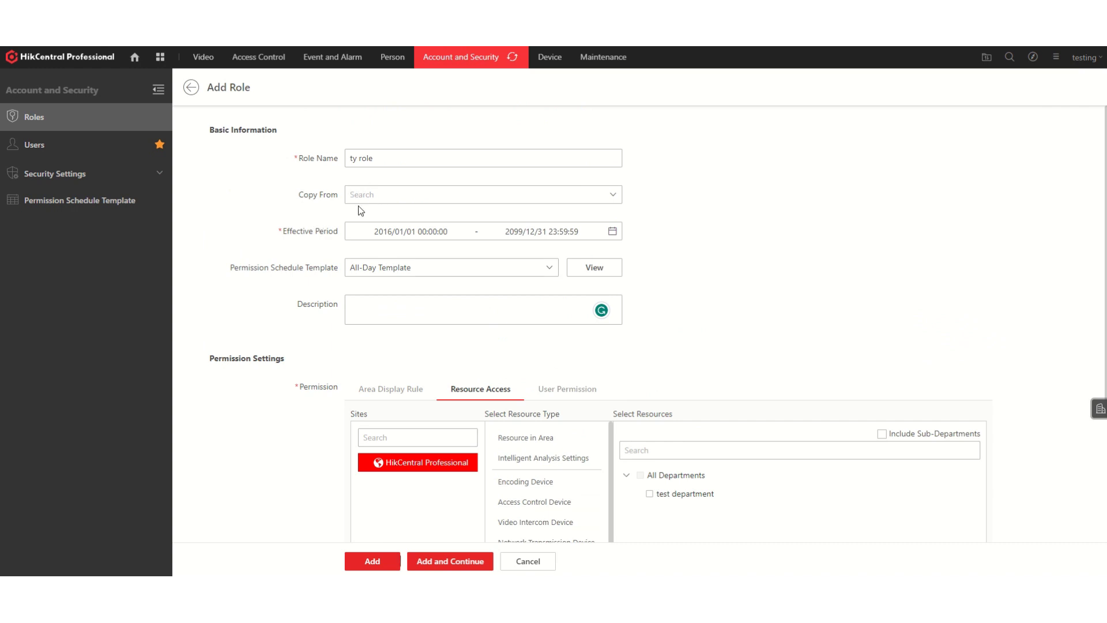
{"action": "scroll", "coordinate": [442, 268], "scroll_direction": "down", "scroll_amount": 3}
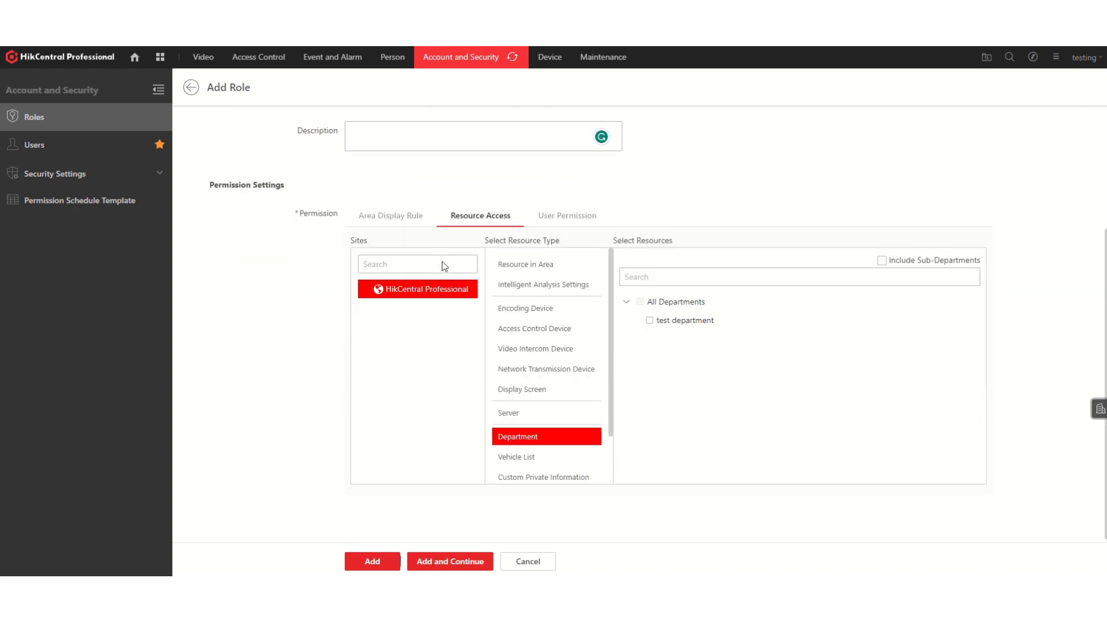
{"action": "left_click", "coordinate": [649, 321]}
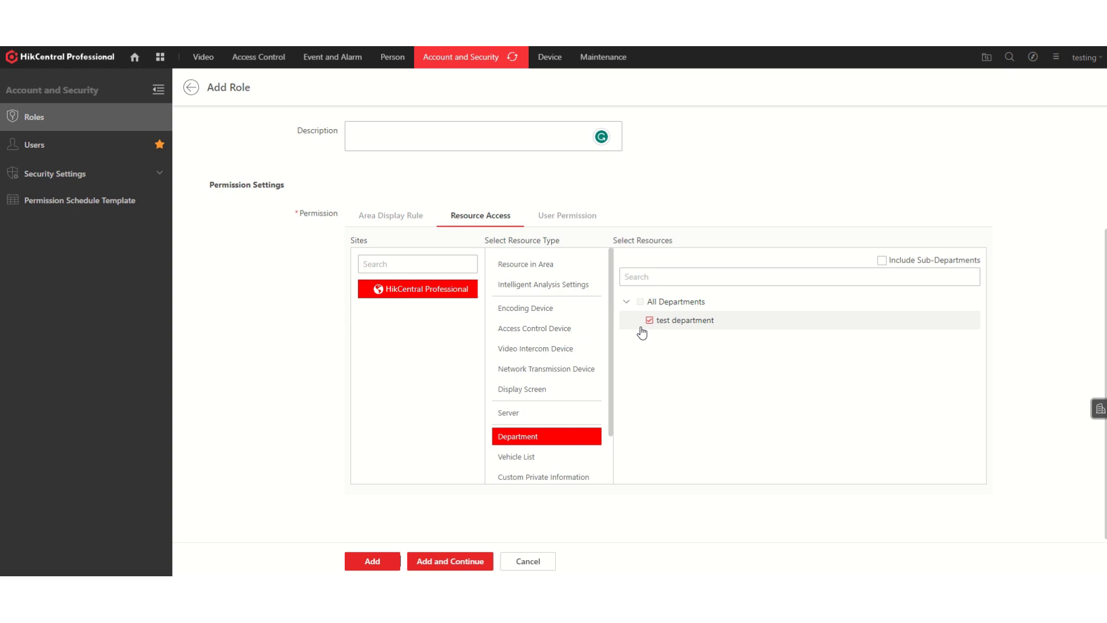
{"action": "scroll", "coordinate": [416, 508], "scroll_direction": "down", "scroll_amount": 1}
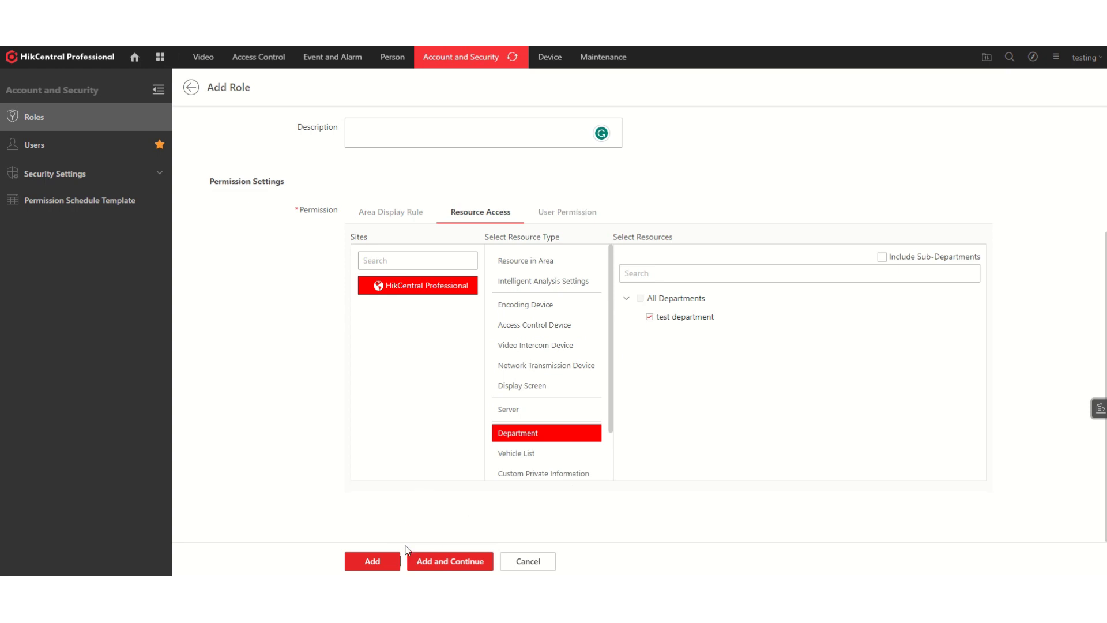
{"action": "left_click", "coordinate": [372, 558]}
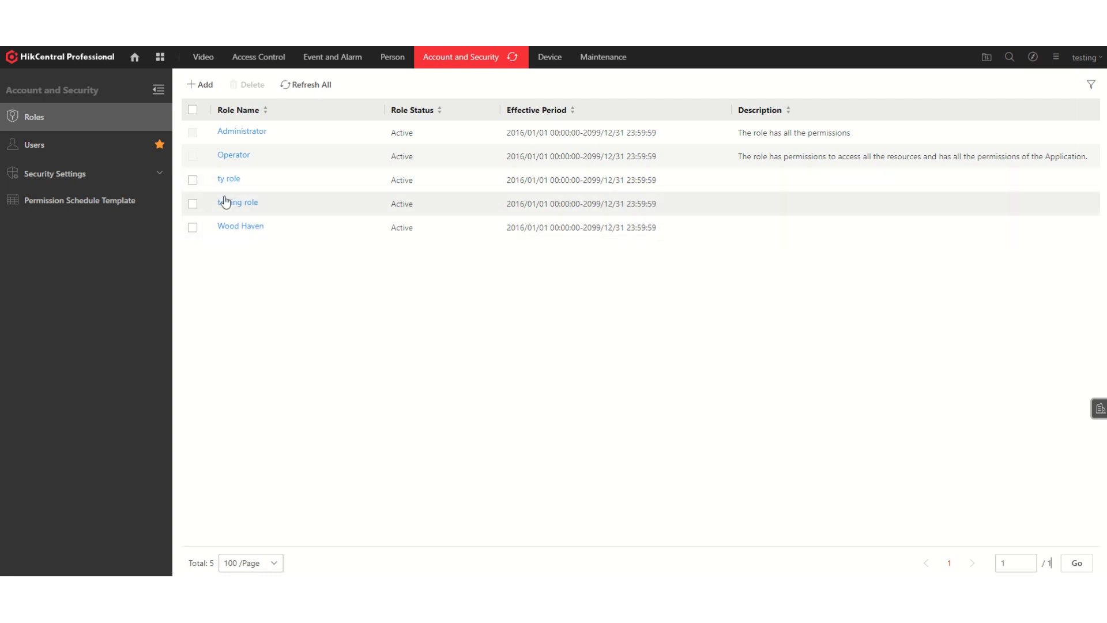
- Go to the Users list and start adding a new user
{"action": "left_click", "coordinate": [88, 148]}
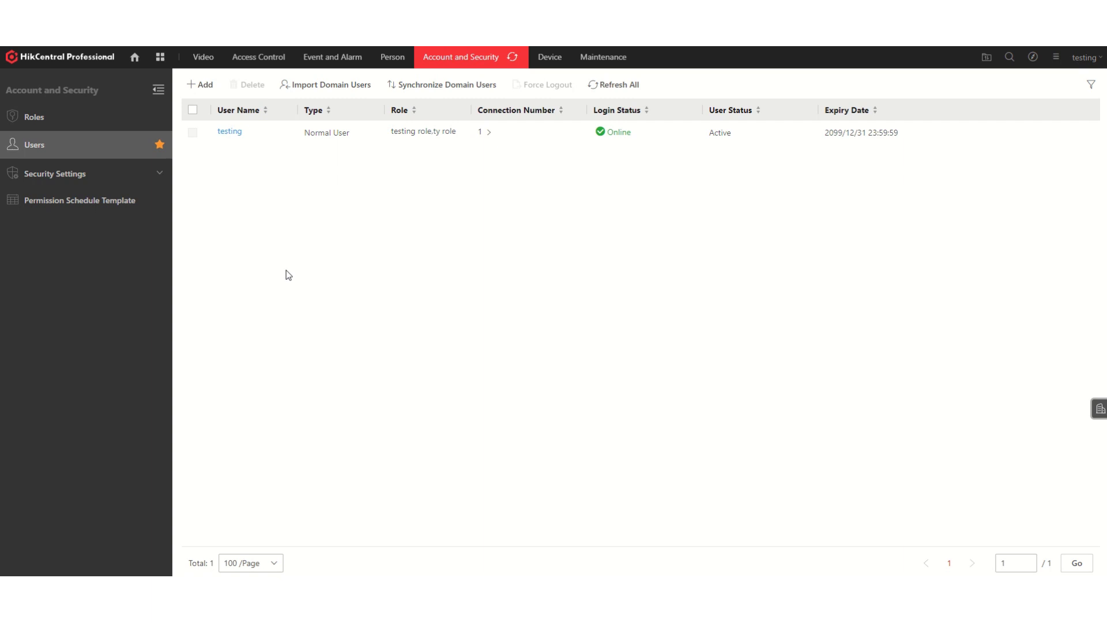
{"action": "left_click", "coordinate": [202, 86]}
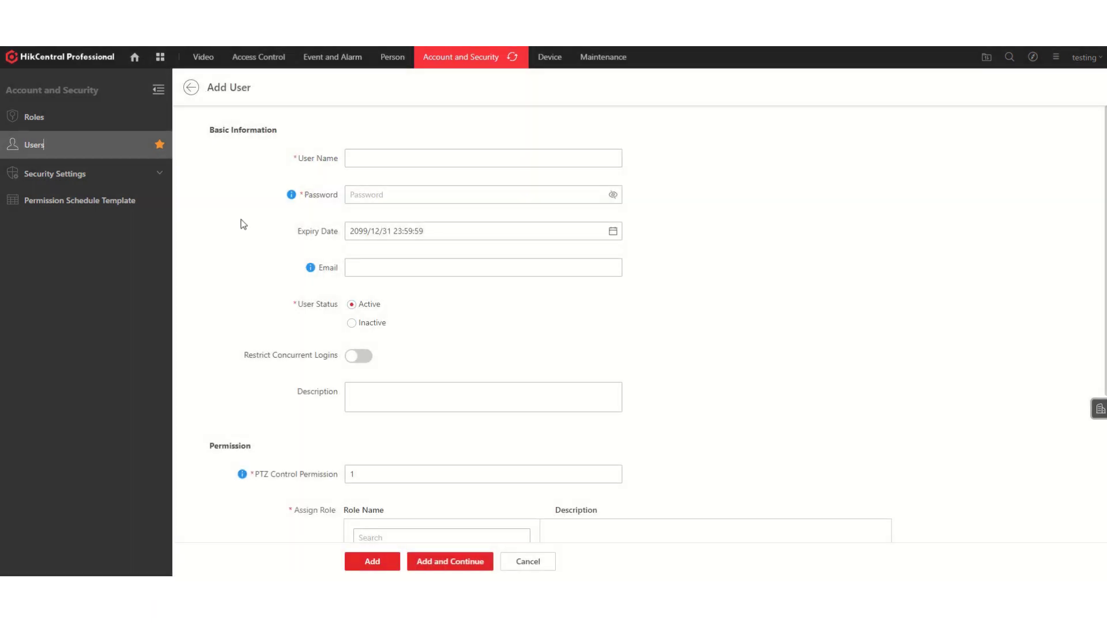
- Enter 'ty testing' as the user name and set the account password
{"action": "left_click", "coordinate": [382, 157]}
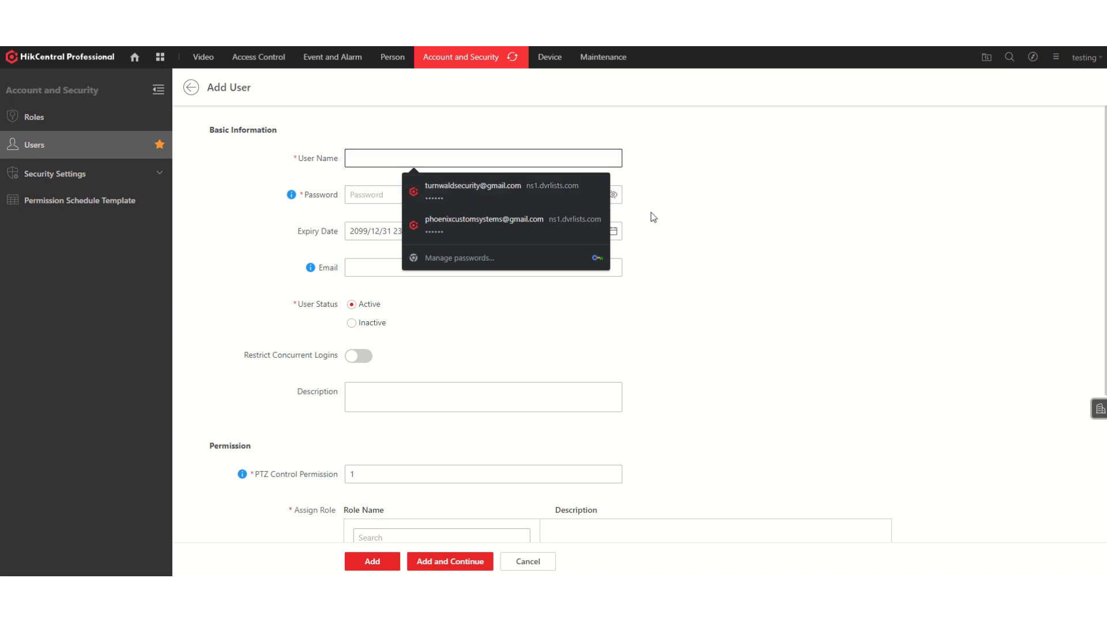
{"action": "type", "text": "ty testing"}
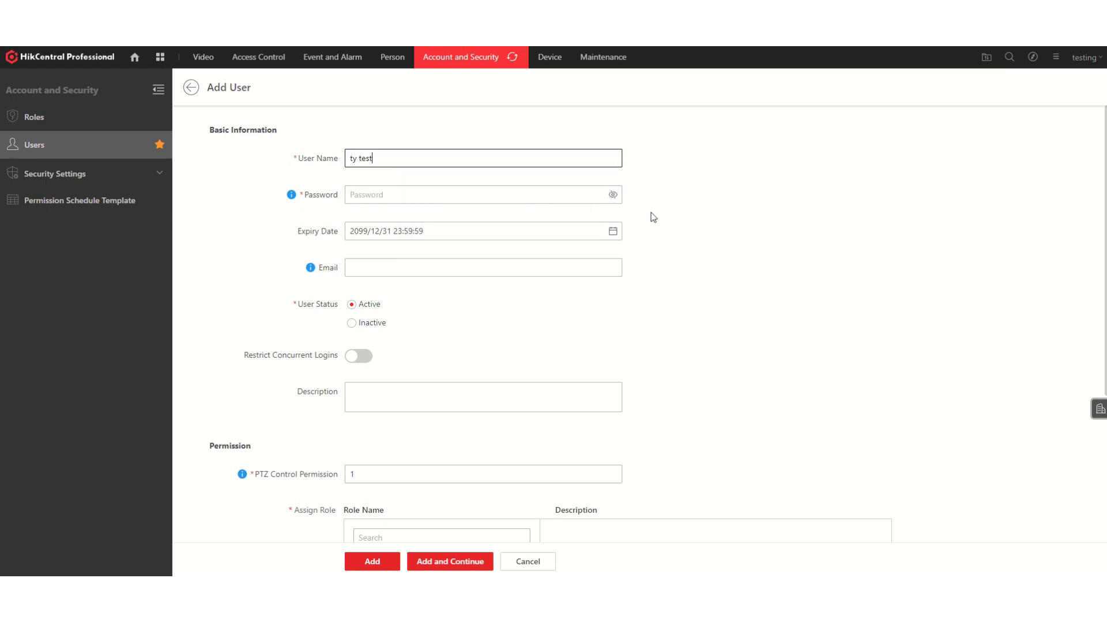
{"action": "left_click", "coordinate": [508, 202]}
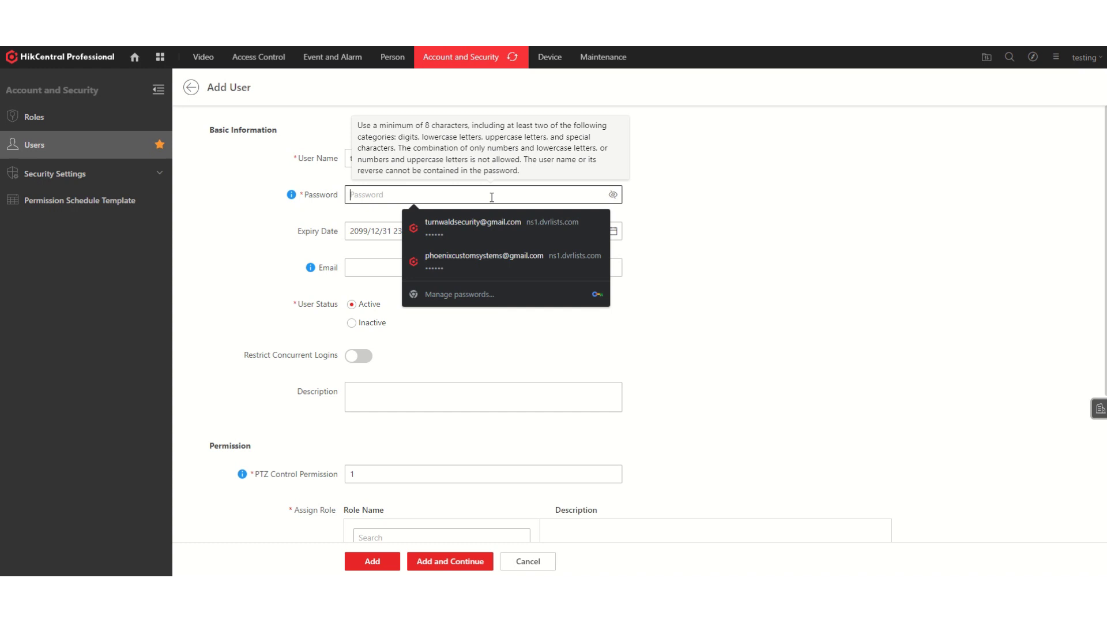
{"action": "type", "text": "••••••••••"}
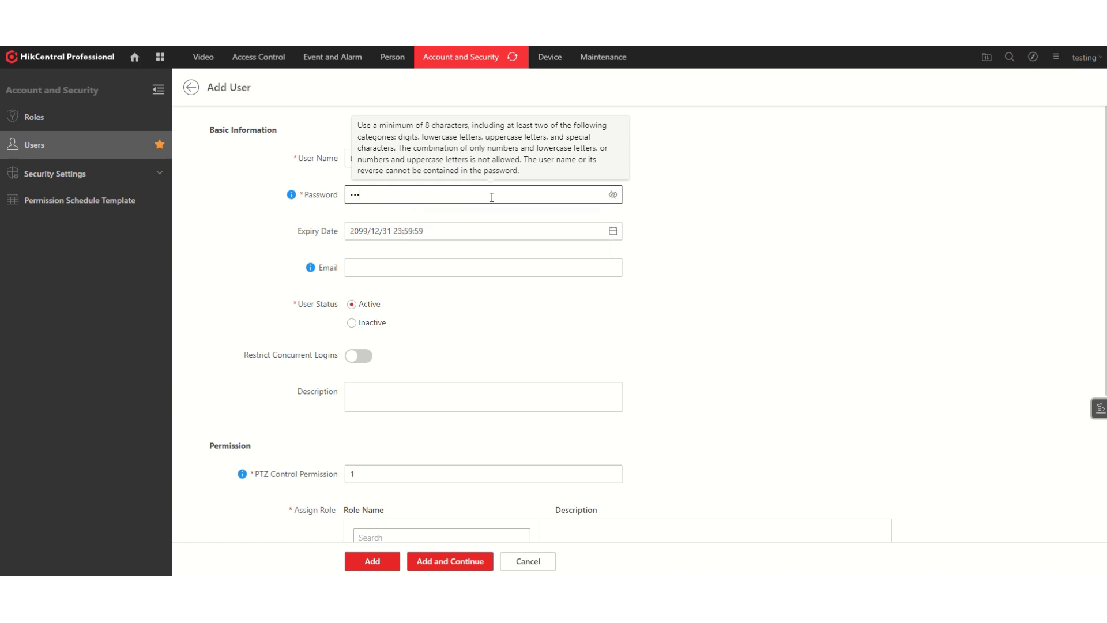
{"action": "type", "text": "•"}
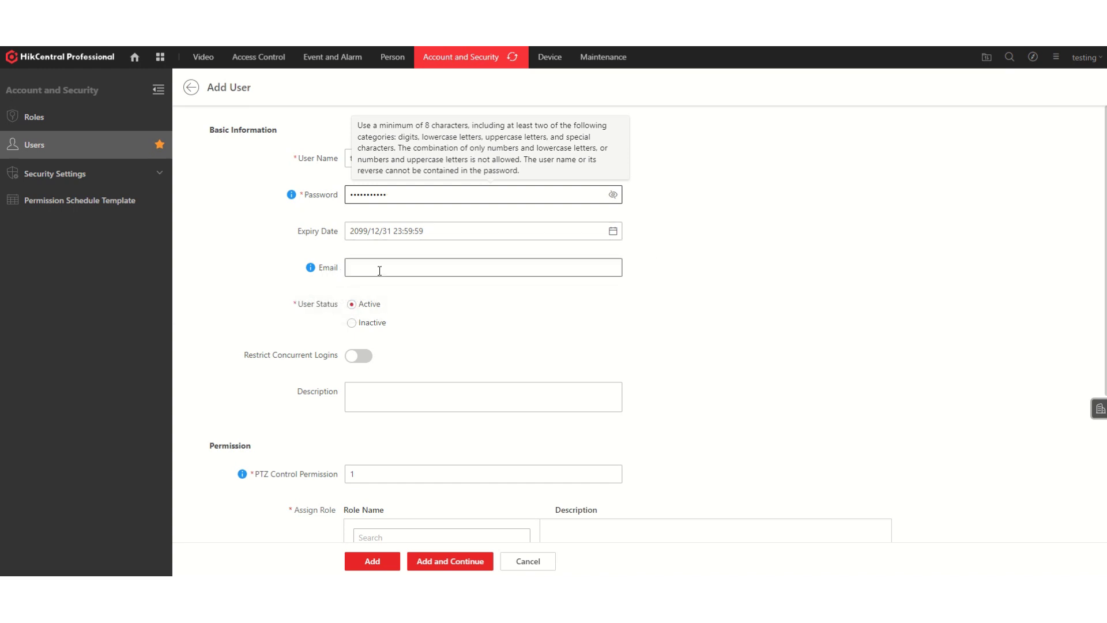
- Assign ty role to user ty testing and save the new account
{"action": "scroll", "coordinate": [448, 295], "scroll_direction": "down", "scroll_amount": 1}
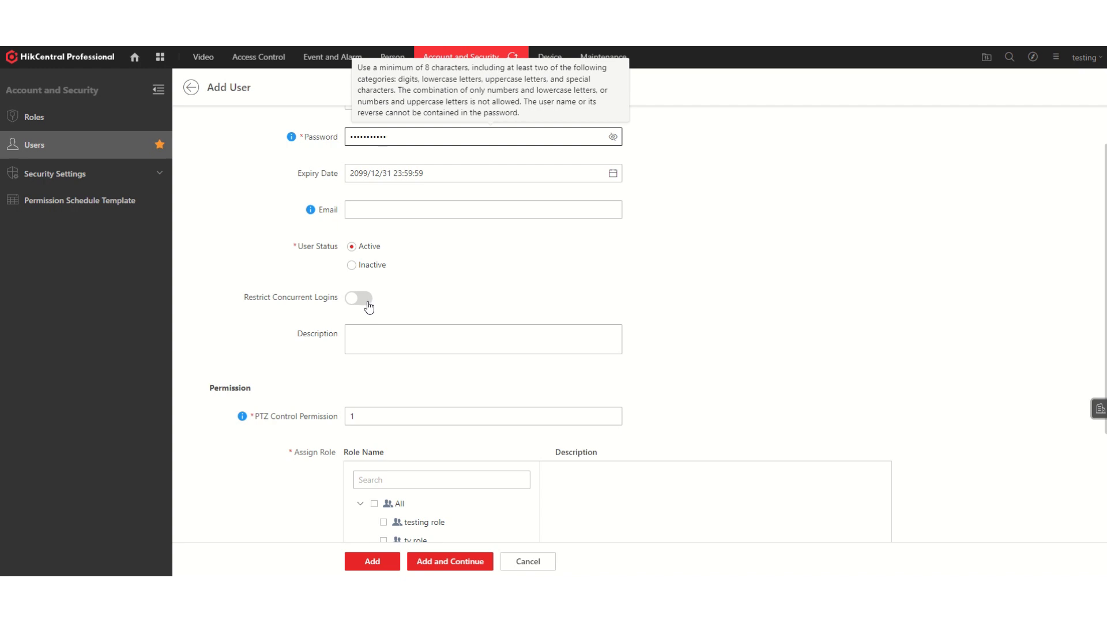
{"action": "scroll", "coordinate": [415, 358], "scroll_direction": "down", "scroll_amount": 2}
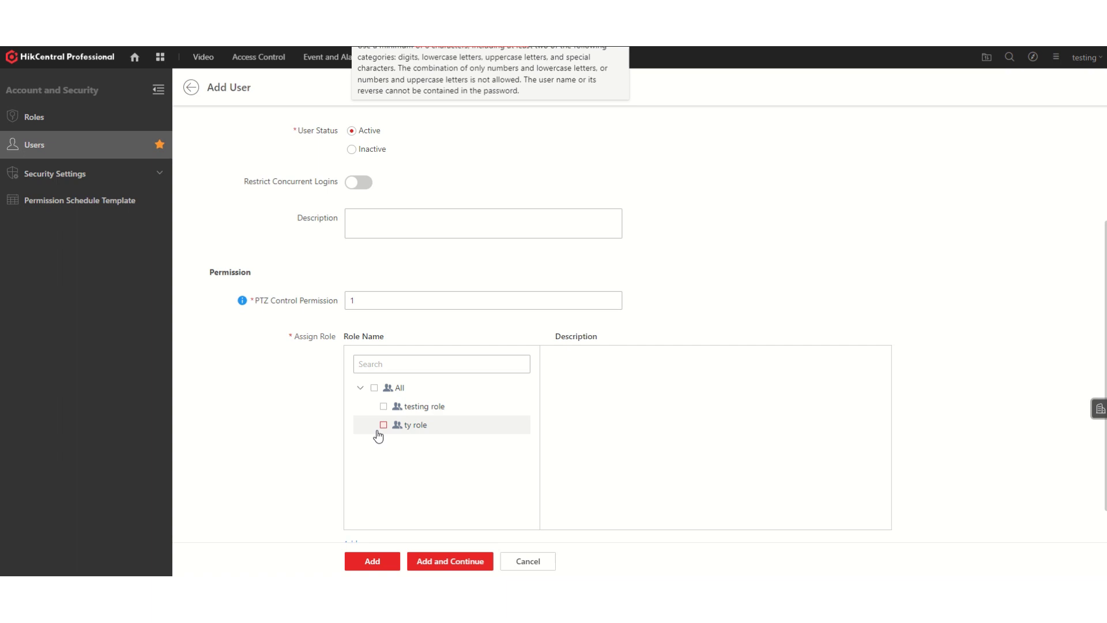
{"action": "left_click", "coordinate": [383, 425]}
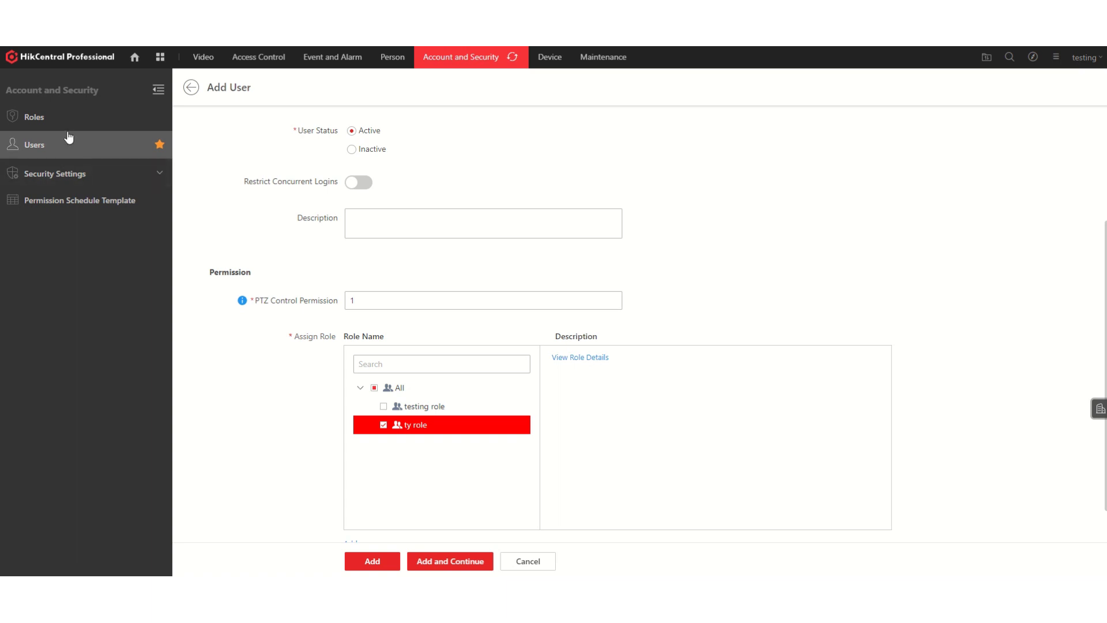
{"action": "left_click", "coordinate": [373, 563]}
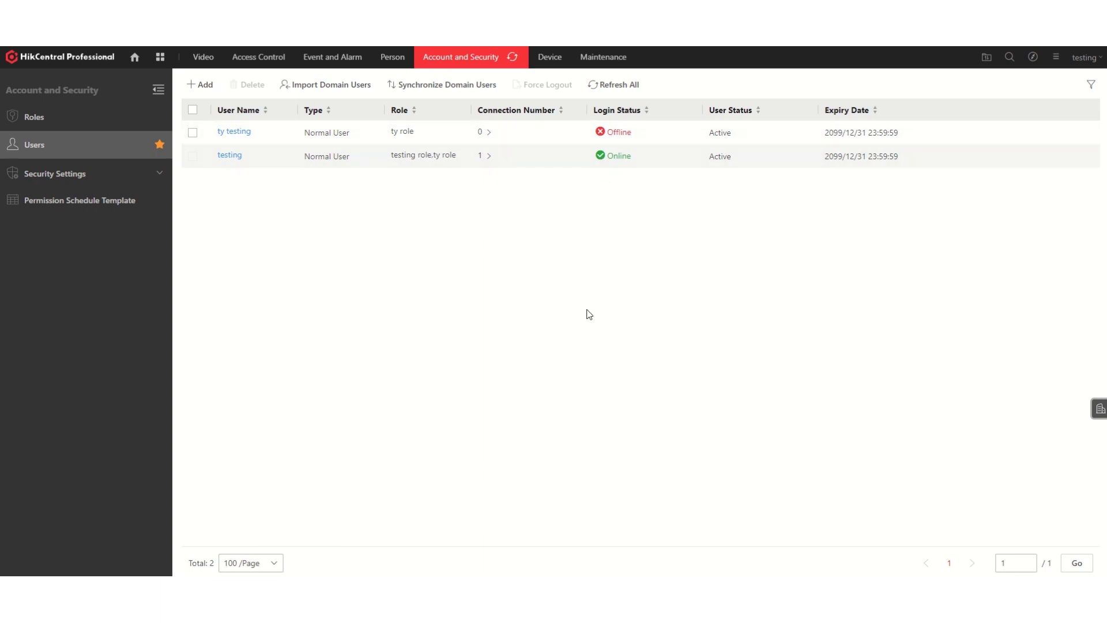
{"action": "left_click", "coordinate": [233, 132]}
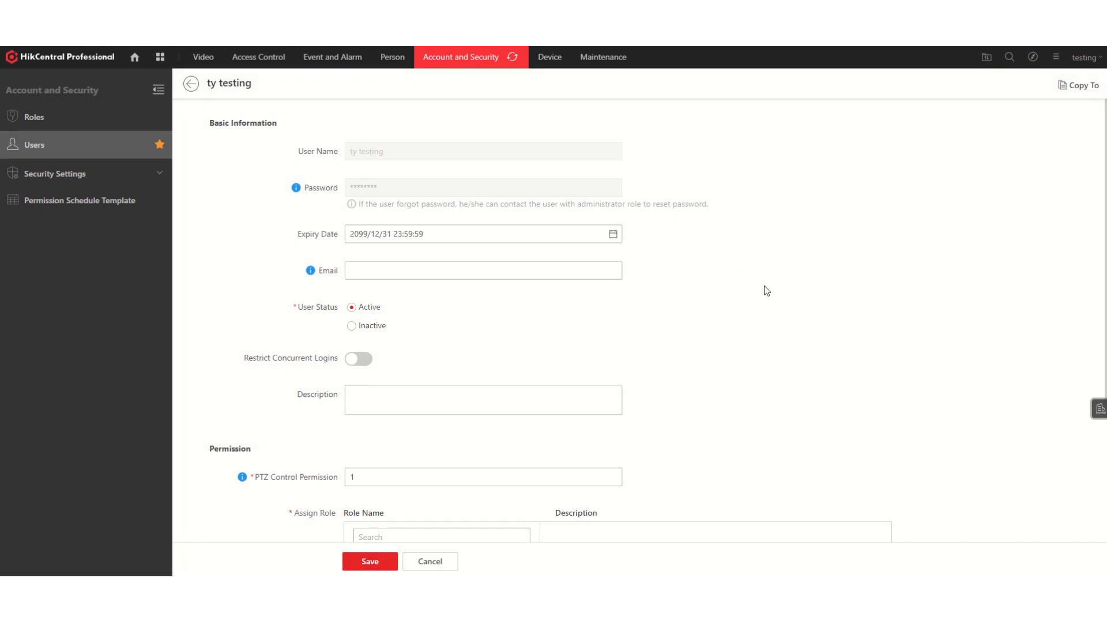
{"action": "scroll", "coordinate": [765, 289], "scroll_direction": "down", "scroll_amount": 2}
{"action": "scroll", "coordinate": [765, 289], "scroll_direction": "up", "scroll_amount": 2}
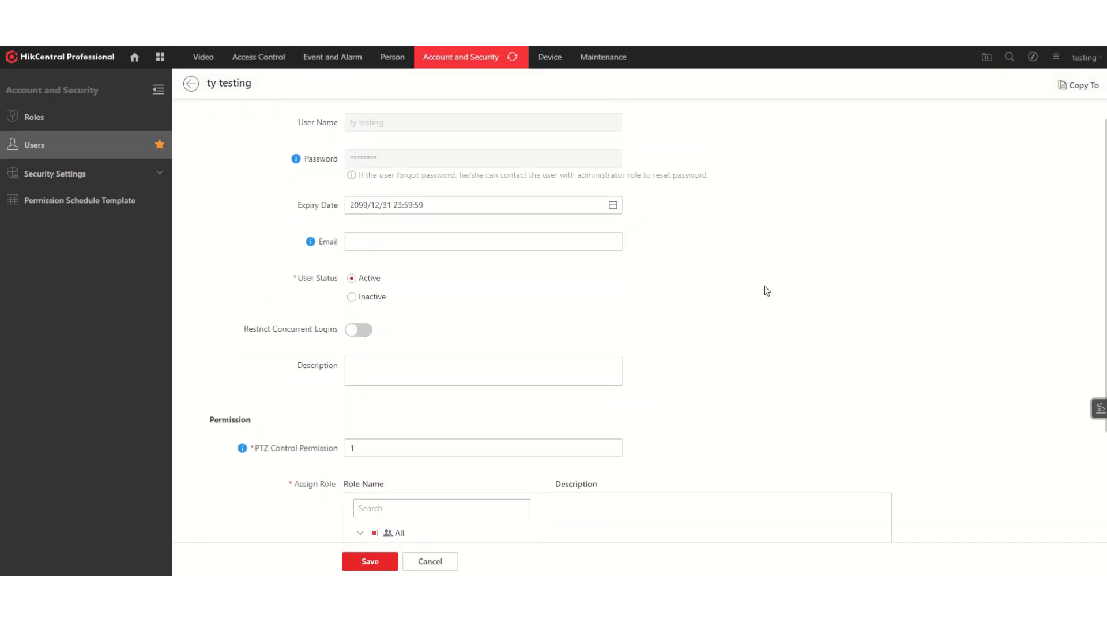
{"action": "left_click", "coordinate": [190, 84]}
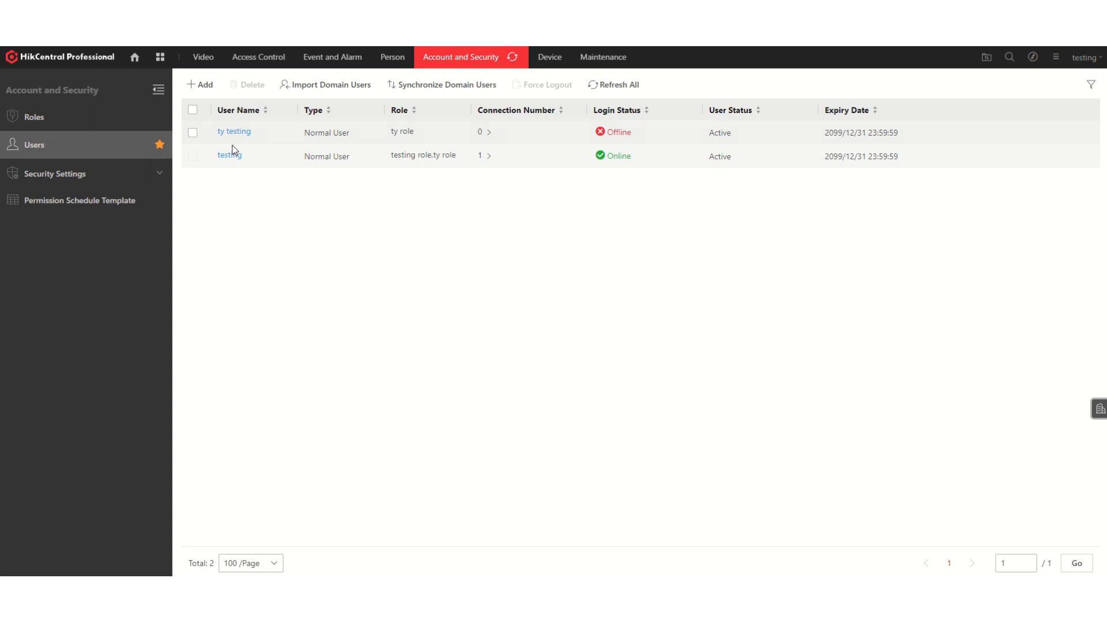
{"action": "left_click", "coordinate": [233, 153]}
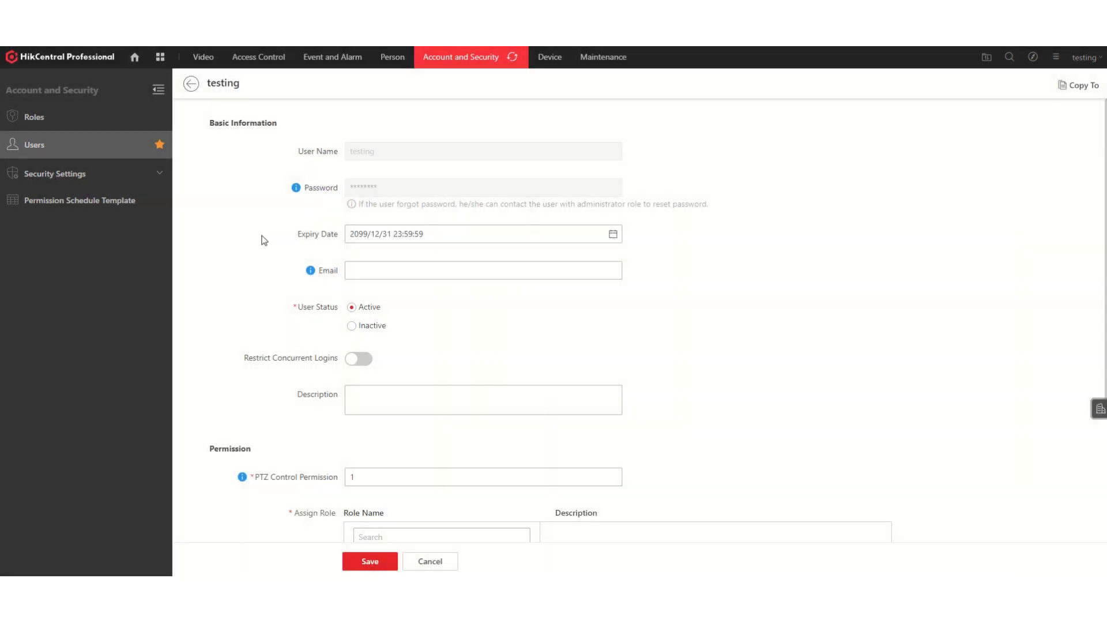
{"action": "scroll", "coordinate": [264, 259], "scroll_direction": "down", "scroll_amount": 2}
{"action": "scroll", "coordinate": [264, 289], "scroll_direction": "up", "scroll_amount": 2}
{"action": "left_click", "coordinate": [191, 84]}
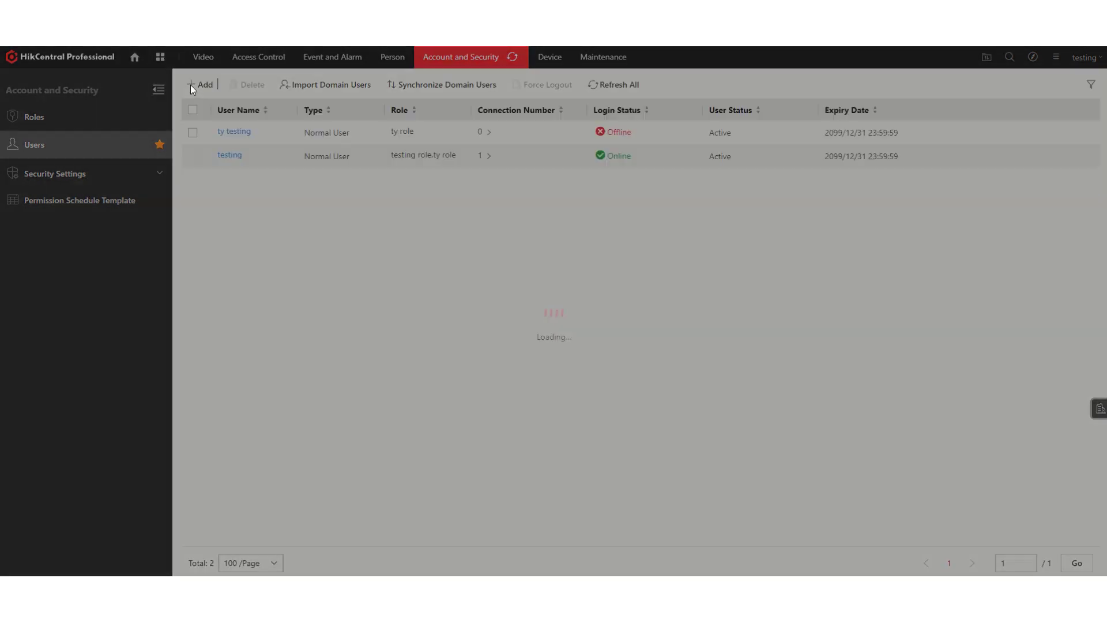
{"action": "left_click", "coordinate": [245, 133]}
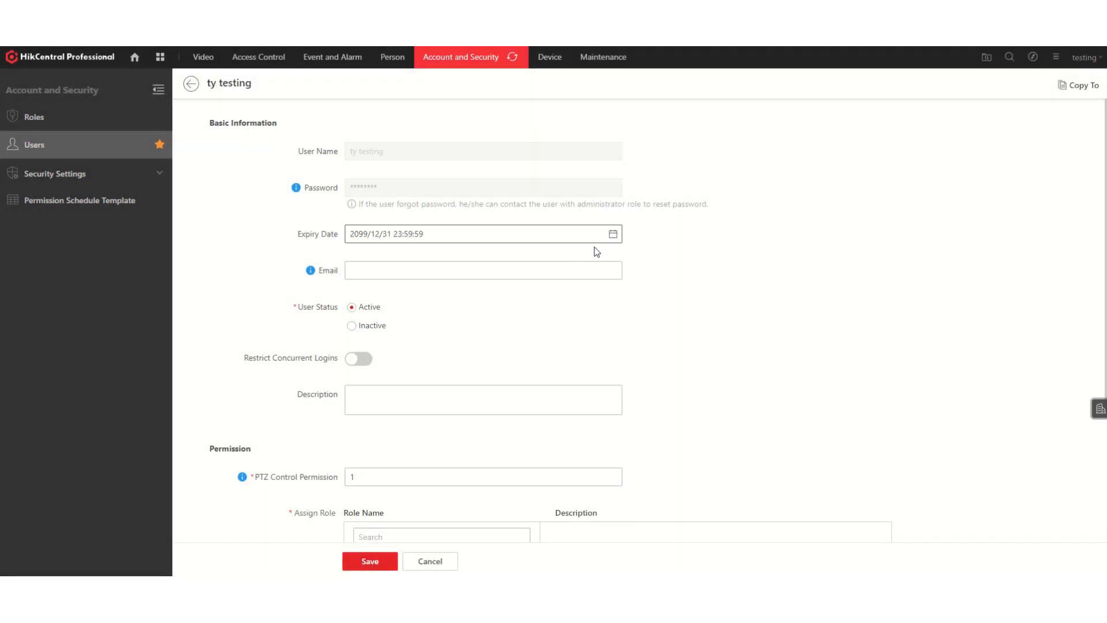
{"action": "scroll", "coordinate": [661, 343], "scroll_direction": "down", "scroll_amount": 2}
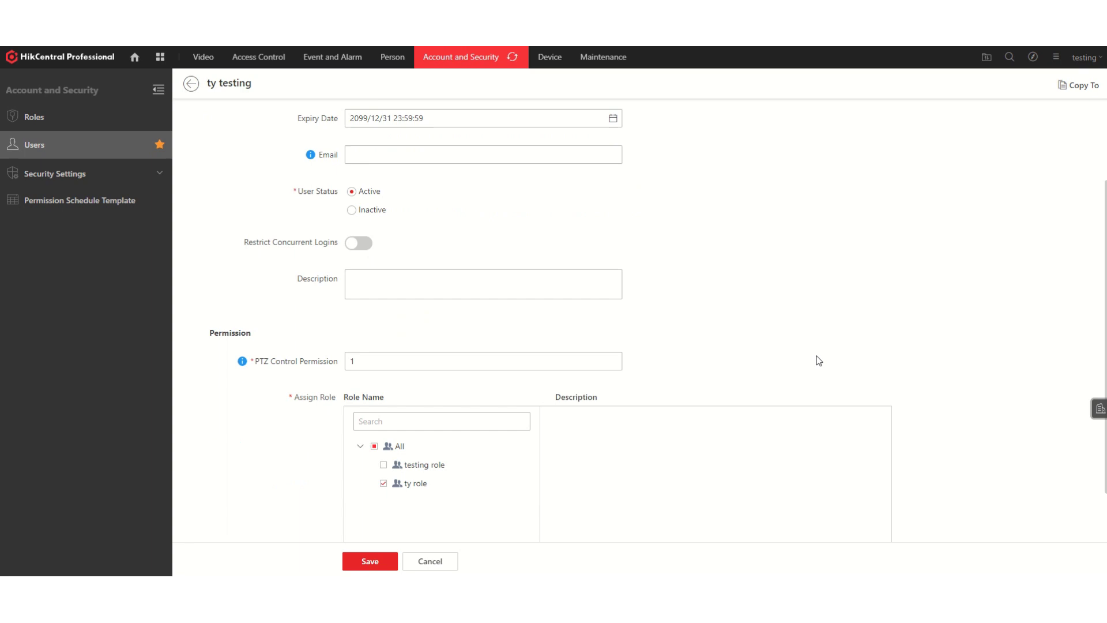
{"action": "scroll", "coordinate": [819, 361], "scroll_direction": "down", "scroll_amount": 1}
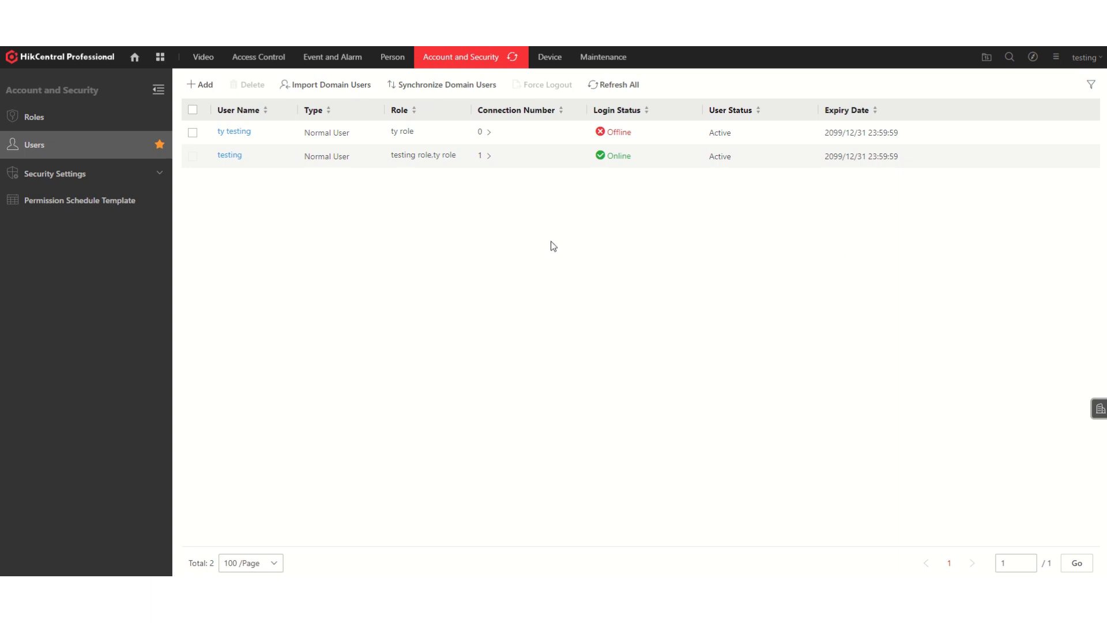
{"action": "left_click", "coordinate": [394, 57]}
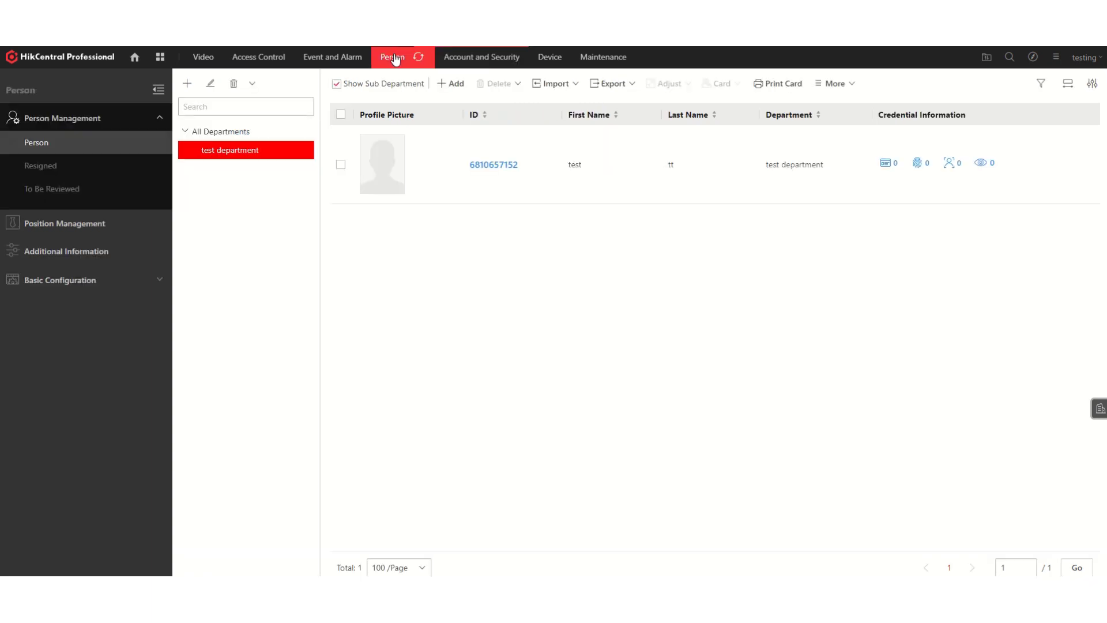
{"action": "left_click", "coordinate": [472, 59]}
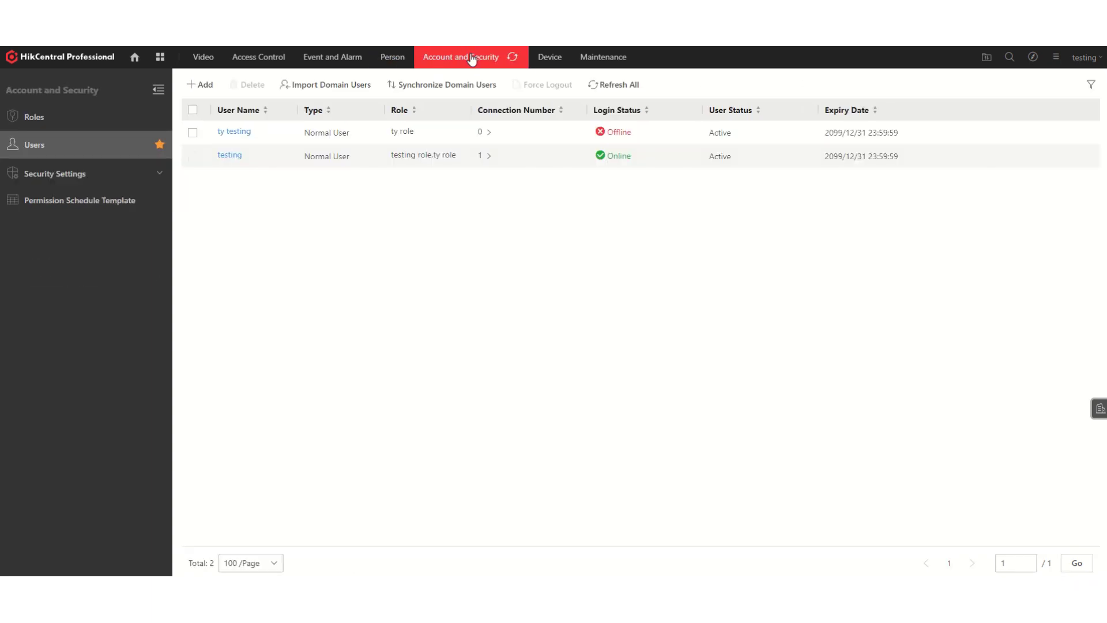